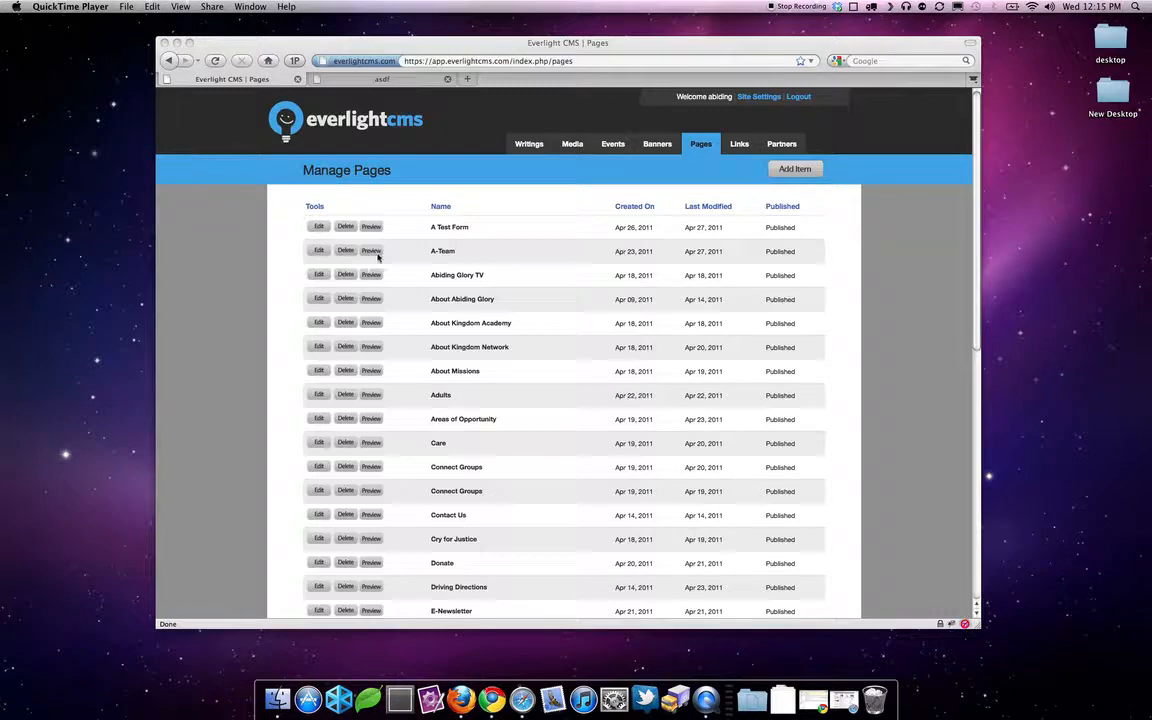
# - Launch the Form Creator from the Pages menu so the Form Manager opens in a new tab
pyautogui.click(703, 145)
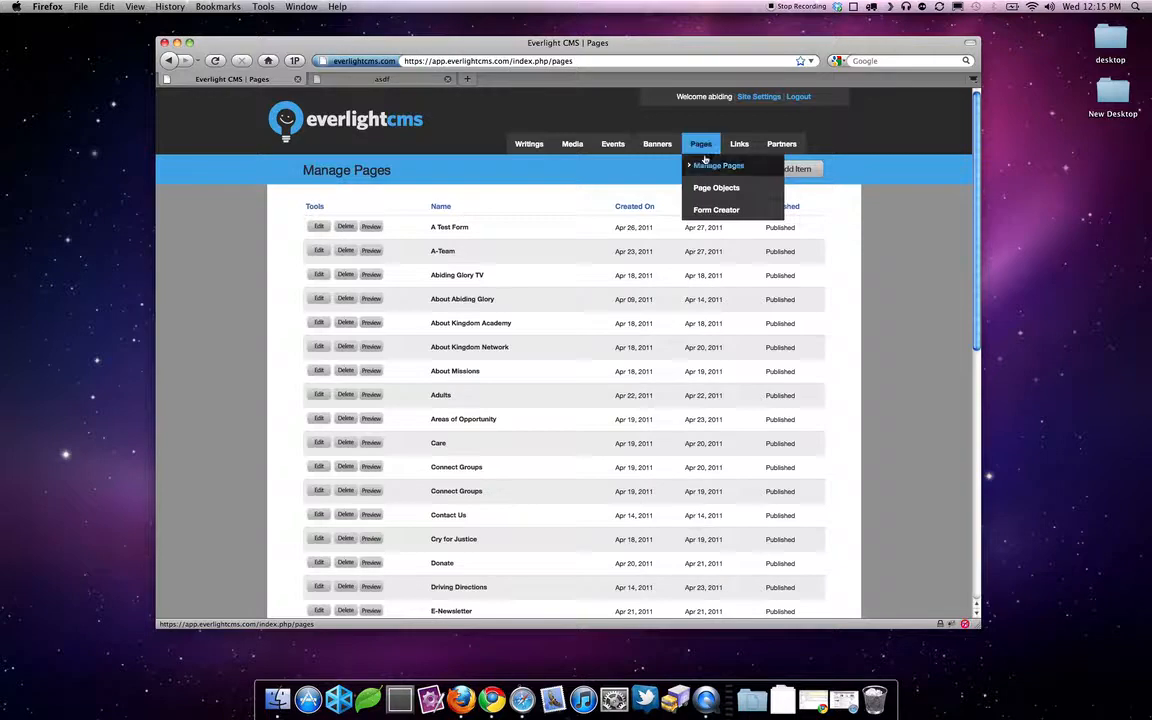
pyautogui.click(705, 210)
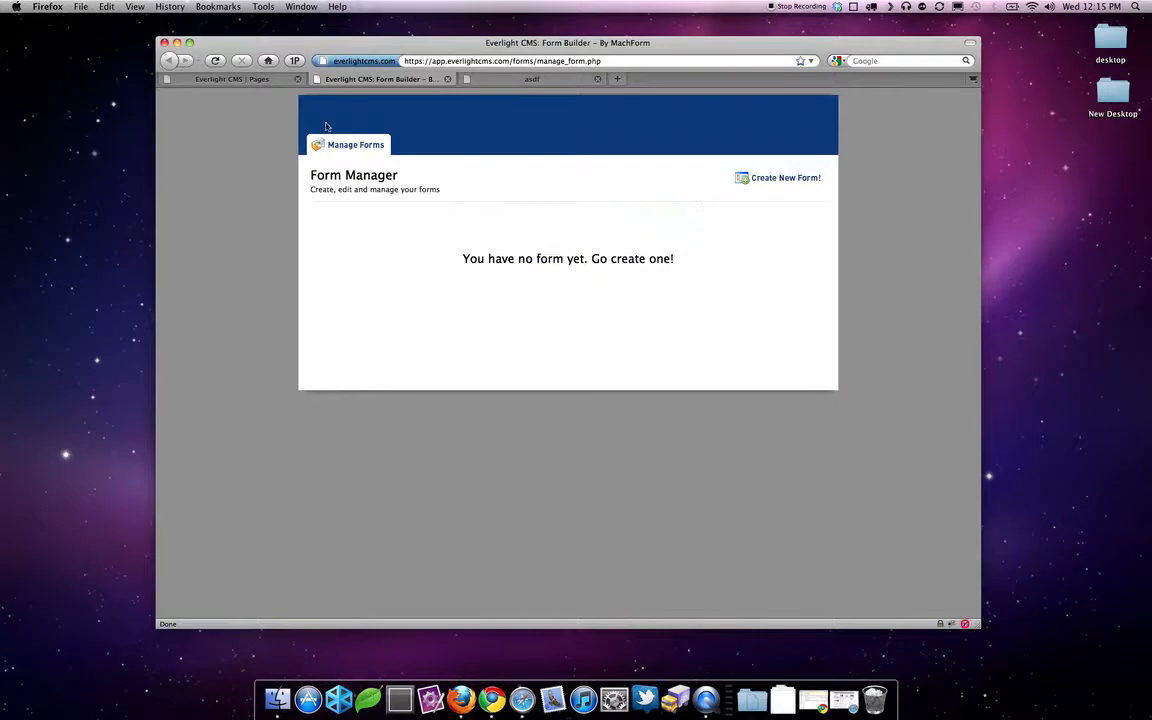
# - Create a new Untitled Form from the Form Manager
pyautogui.click(222, 78)
pyautogui.click(339, 79)
pyautogui.click(789, 178)
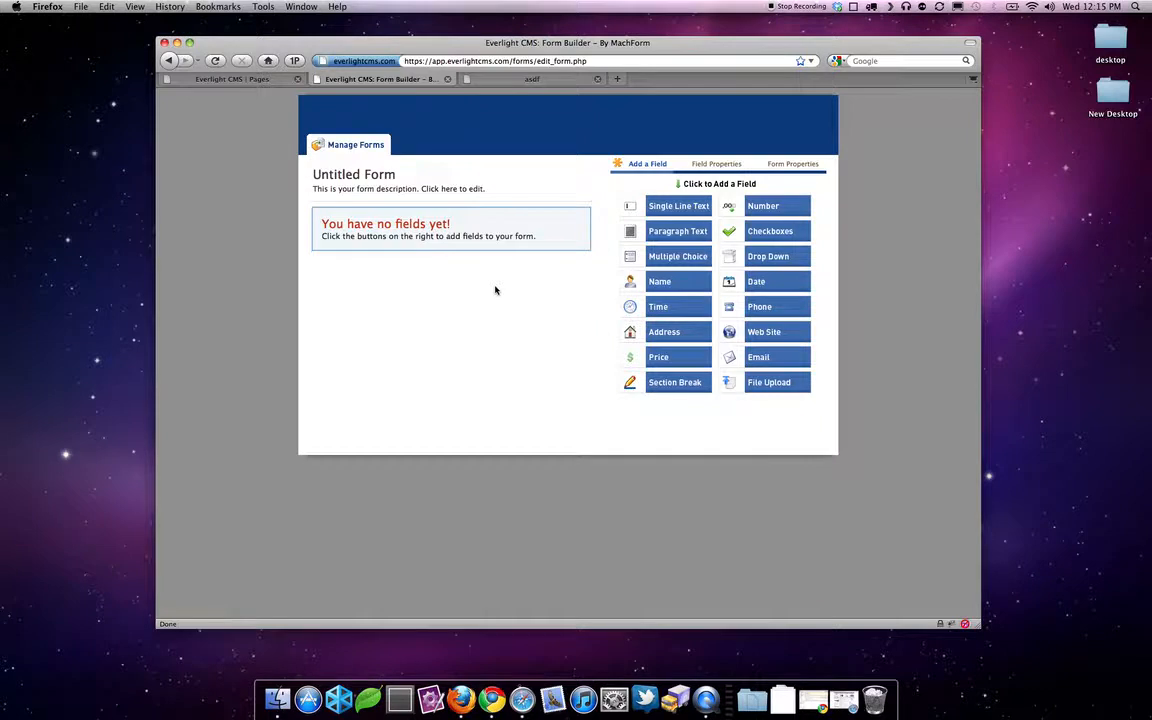
# - Rename the form to 'Contact Us' and replace its description with 'Fill out the form below to contact us.'
pyautogui.click(357, 178)
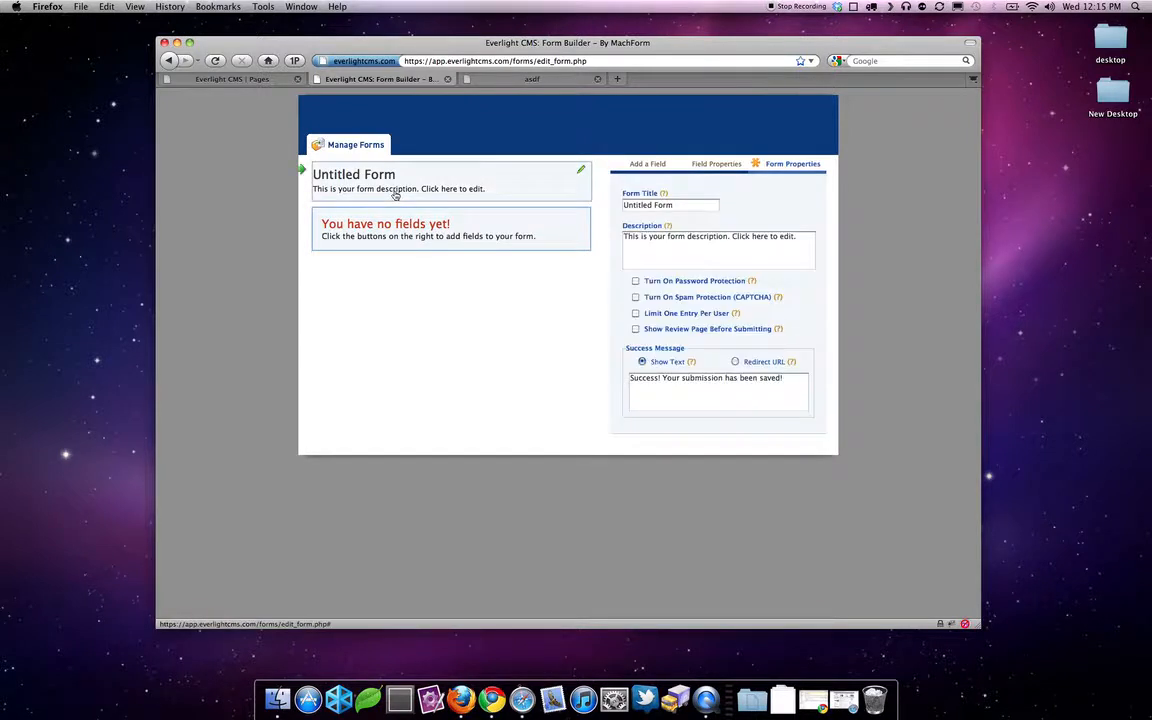
pyautogui.moveTo(681, 207); pyautogui.dragTo(590, 200)
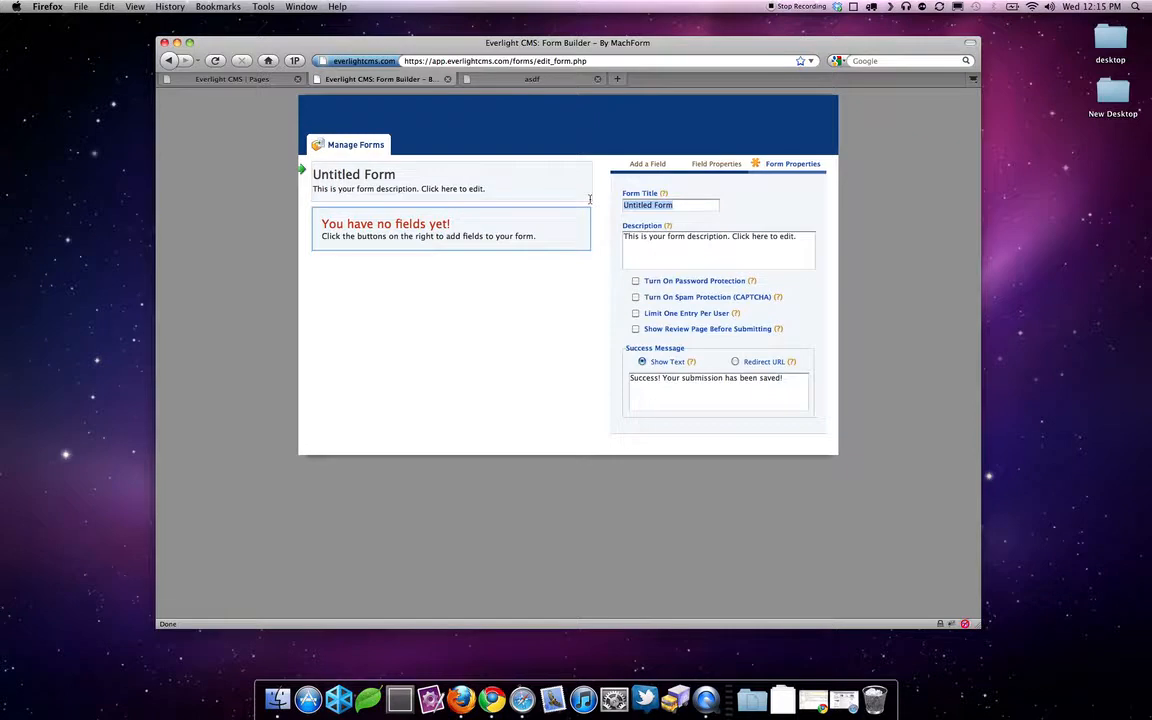
pyautogui.write('Contac')
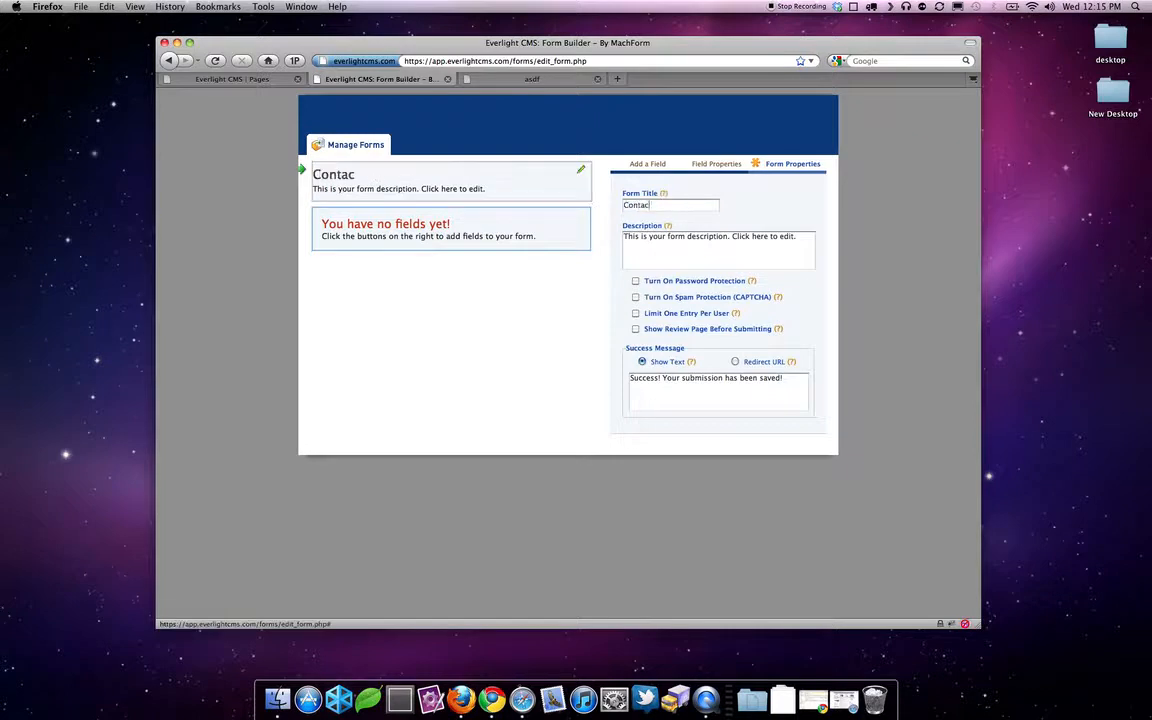
pyautogui.write('t Us')
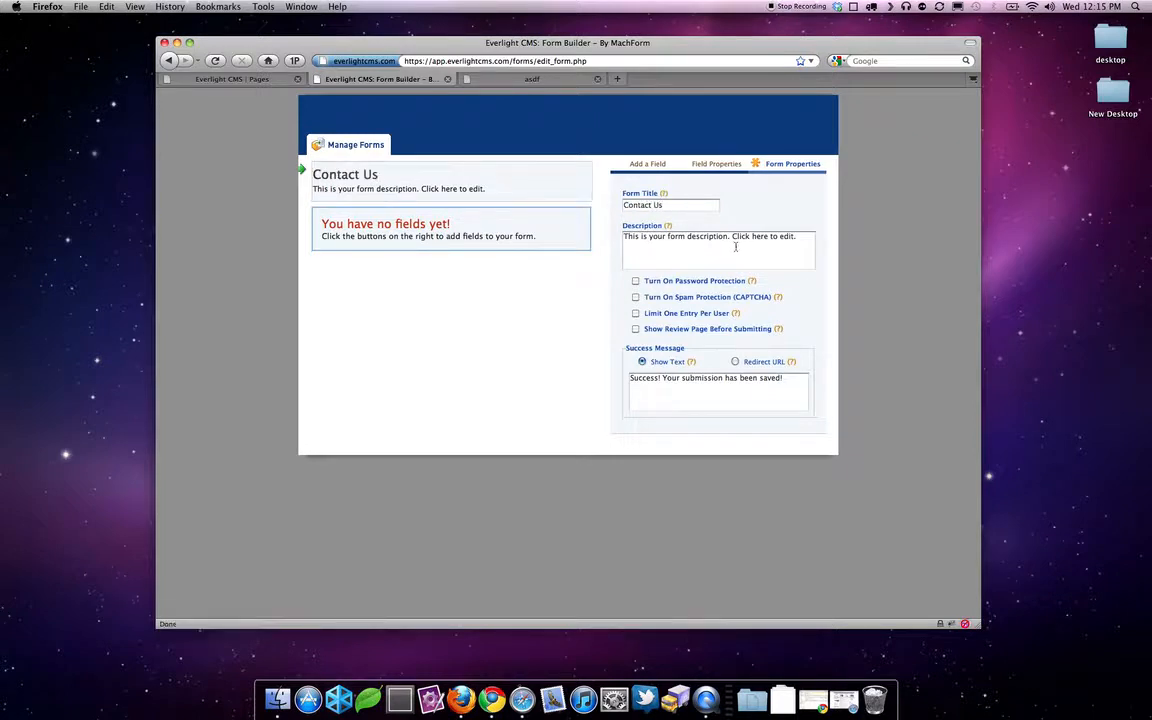
pyautogui.click(748, 233)
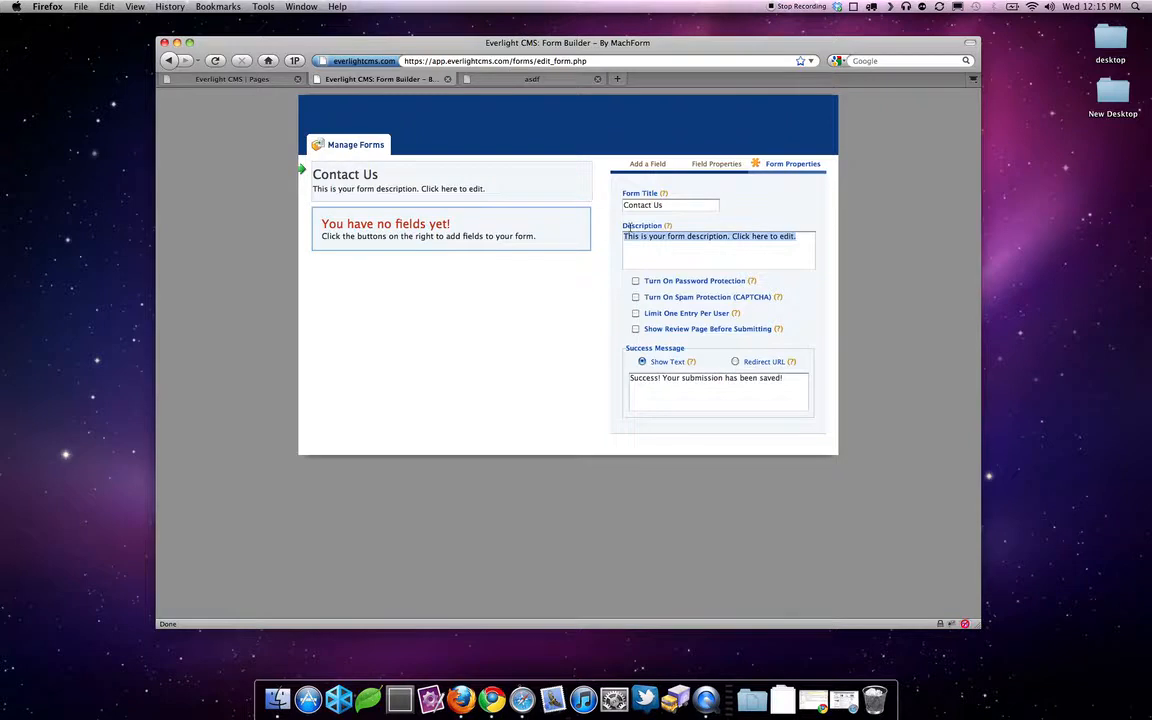
pyautogui.press('BackSpace')
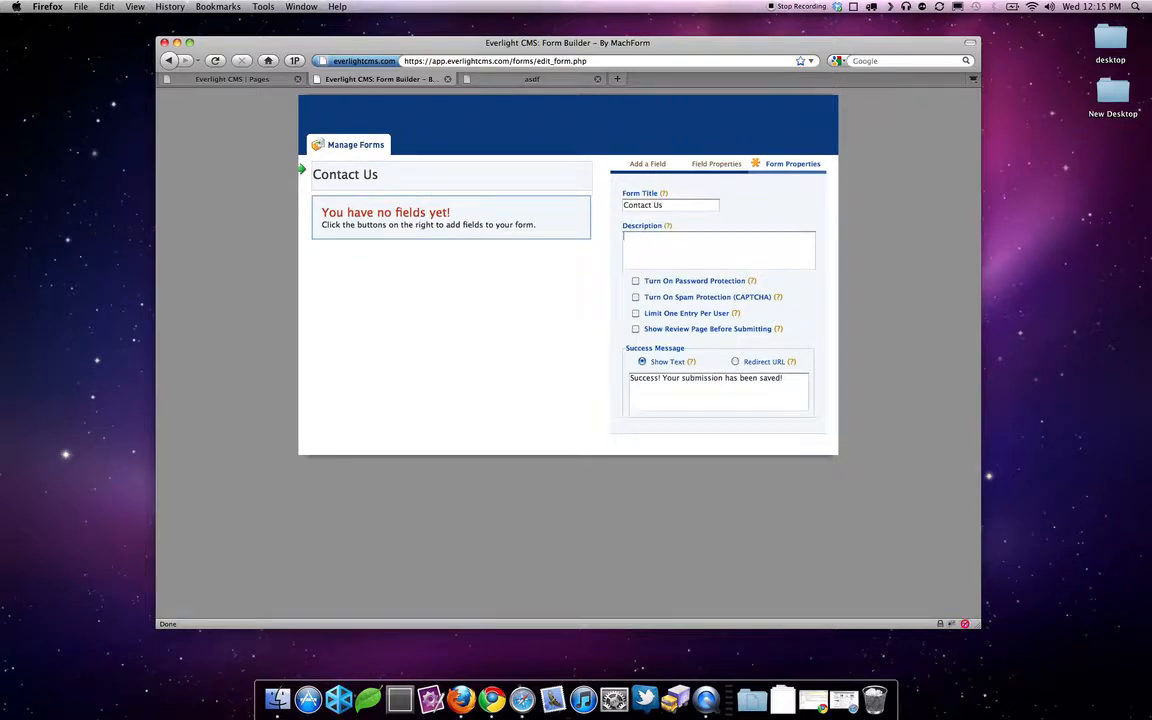
pyautogui.write('File')
pyautogui.write(' out o')
pyautogui.write('he form below to ')
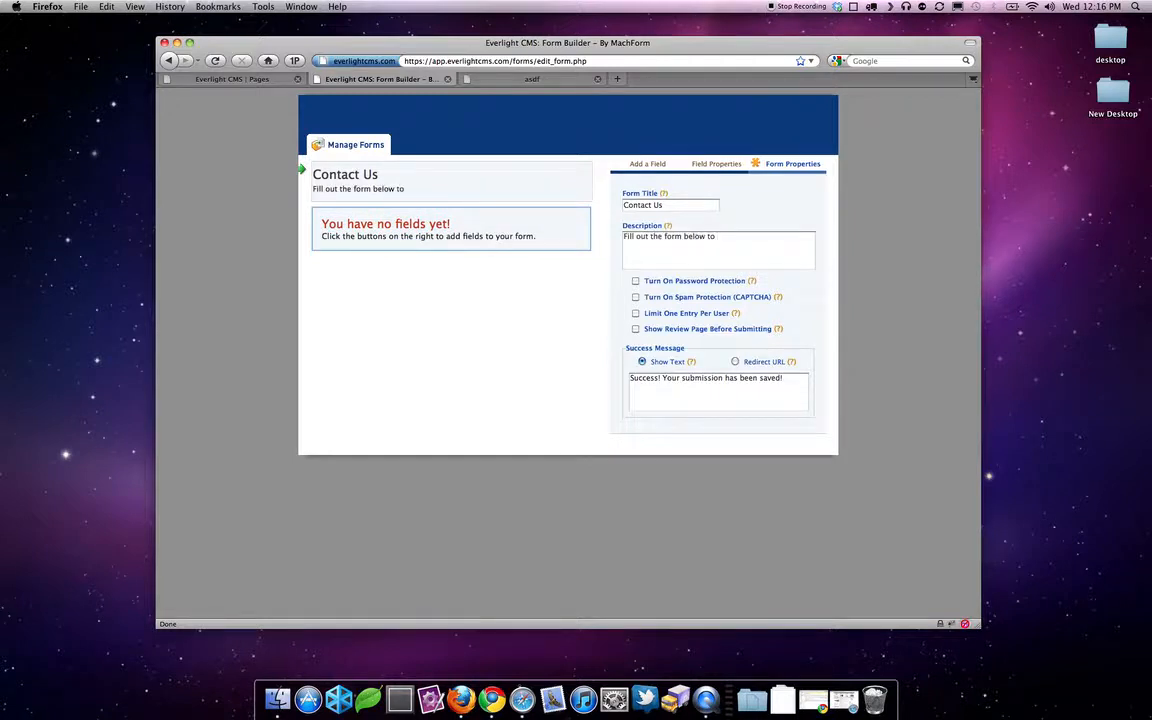
pyautogui.write('contact us.')
# - Enable the review page before submitting and change the success message's 'saved!' to 'received!'
pyautogui.click(635, 329)
pyautogui.moveTo(783, 380)
pyautogui.mouseDown()
pyautogui.moveTo(742, 380)
pyautogui.moveTo(762, 380)
pyautogui.mouseUp()
pyautogui.click(767, 380)
pyautogui.press('BackSpace')
pyautogui.press('BackSpace')
pyautogui.press('BackSpace')
pyautogui.press('BackSpace')
pyautogui.press('BackSpace')
pyautogui.press('BackSpace')
pyautogui.write('receiev')
pyautogui.rightClick(789, 378)
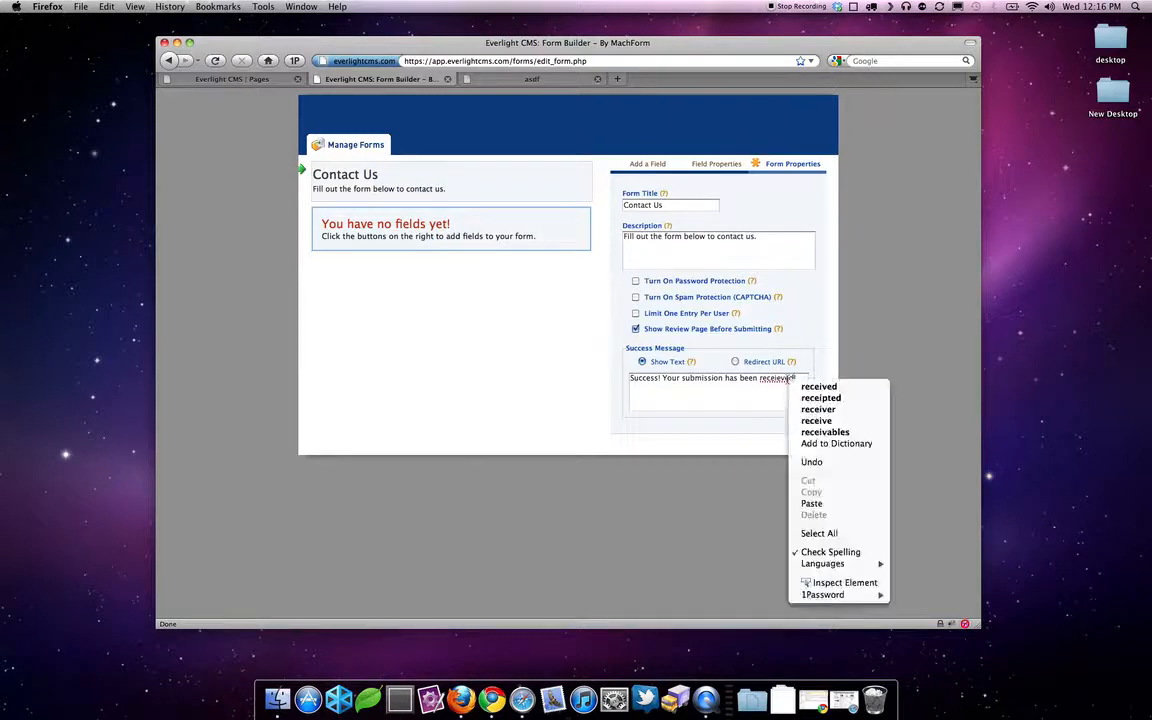
pyautogui.click(805, 386)
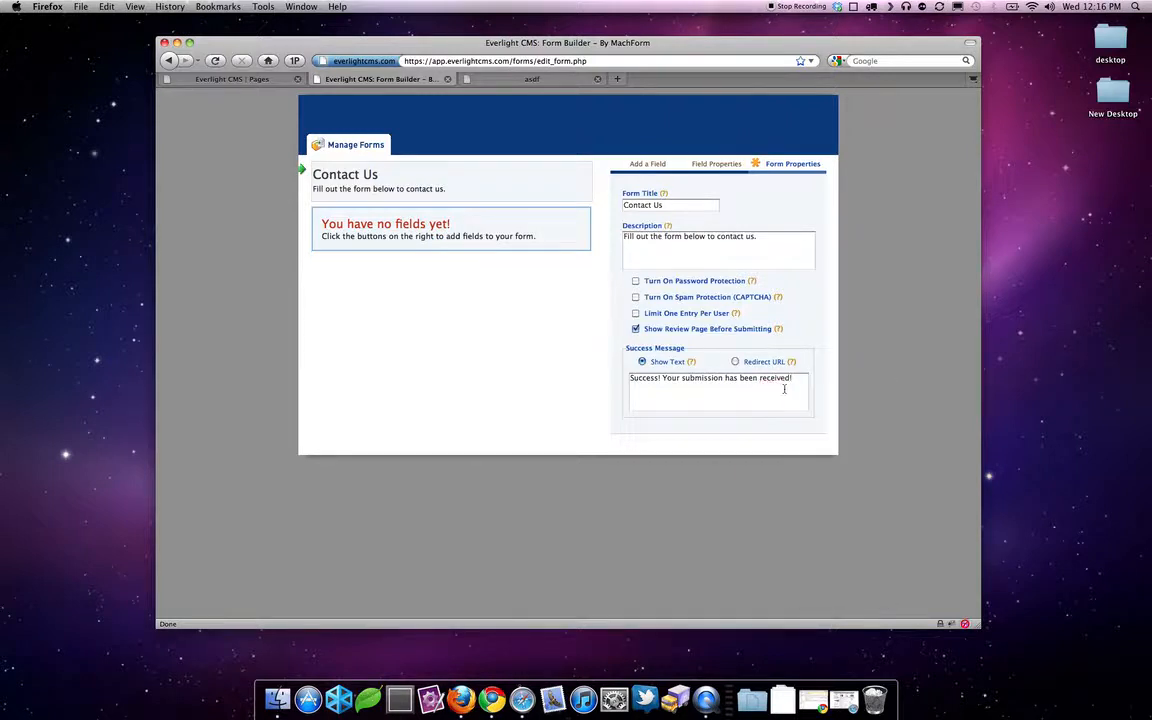
pyautogui.click(470, 238)
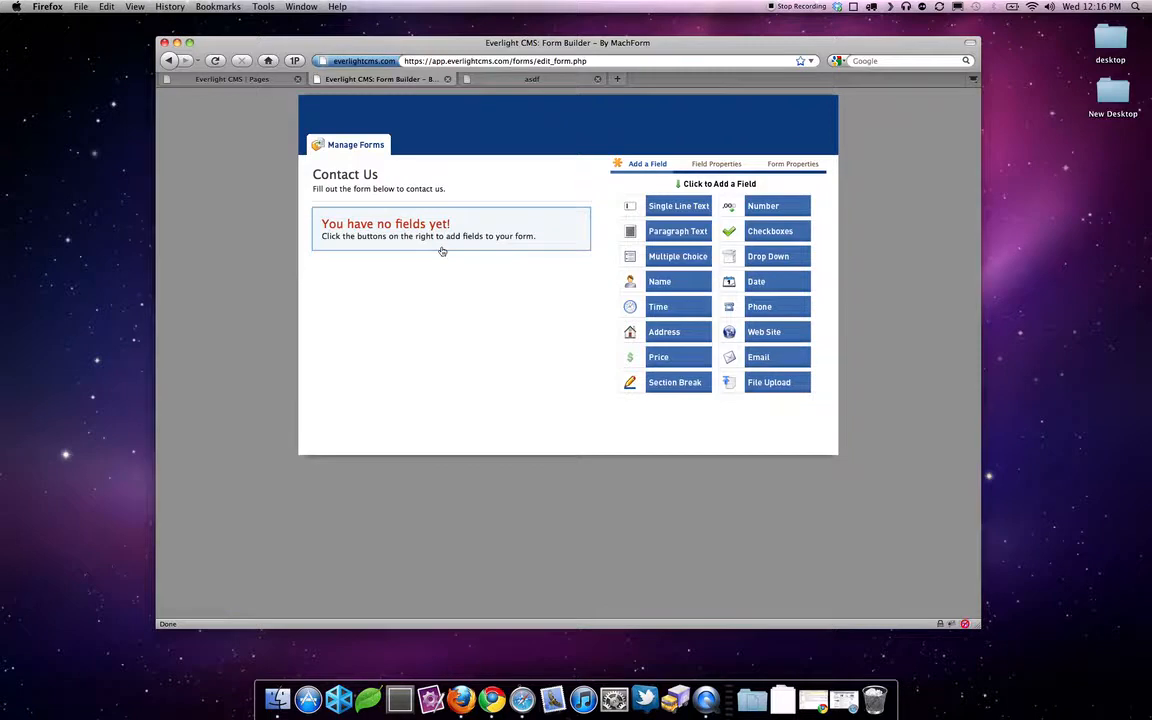
# - Add a required Normal-format Name field labelled 'Enter Your Name' with guideline 'Simply Enter your name.'
pyautogui.click(662, 282)
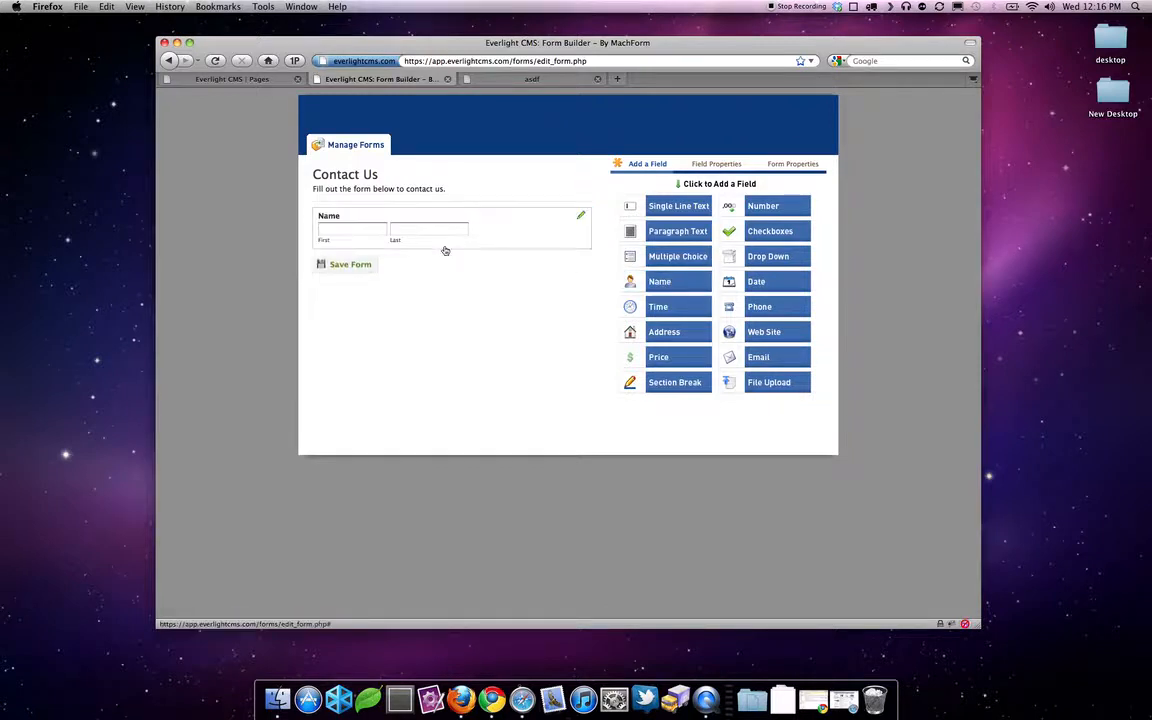
pyautogui.click(342, 224)
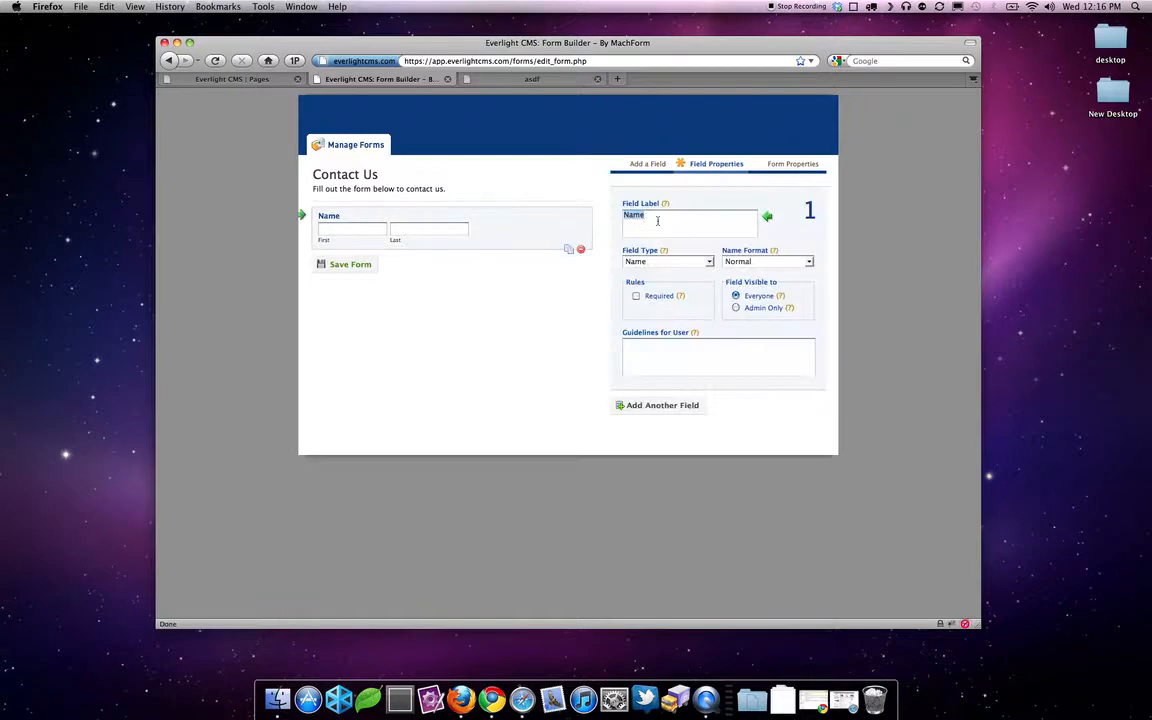
pyautogui.write('Enter Your Name')
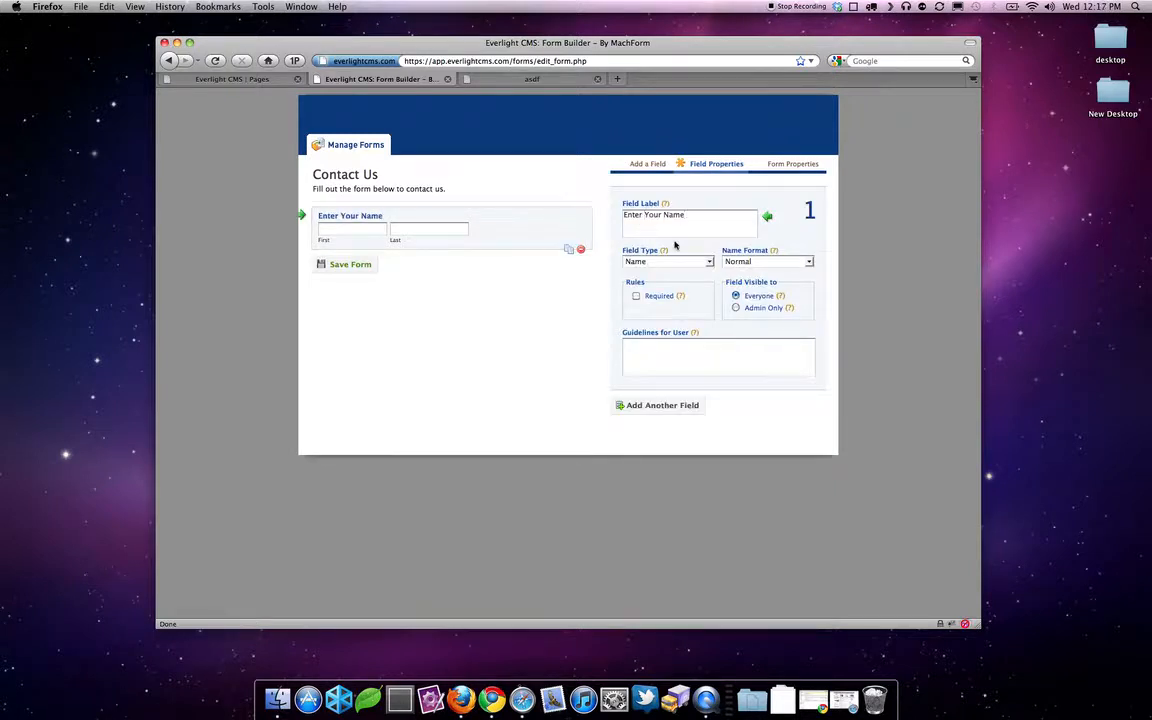
pyautogui.click(765, 261)
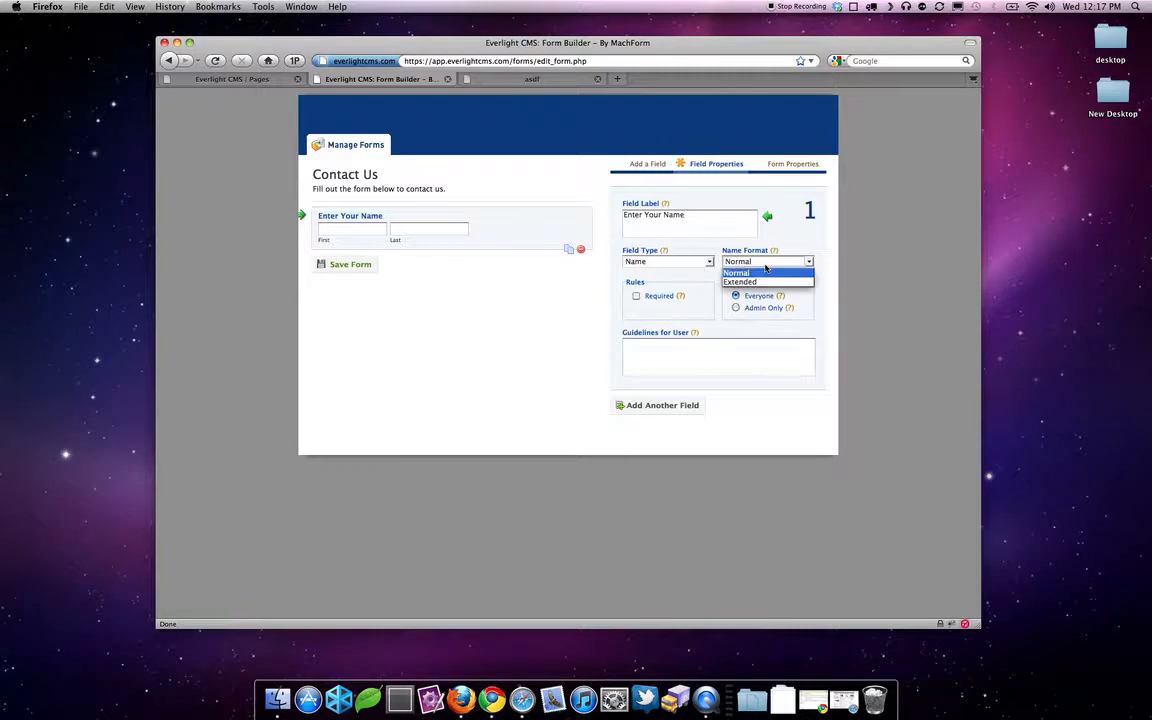
pyautogui.click(765, 282)
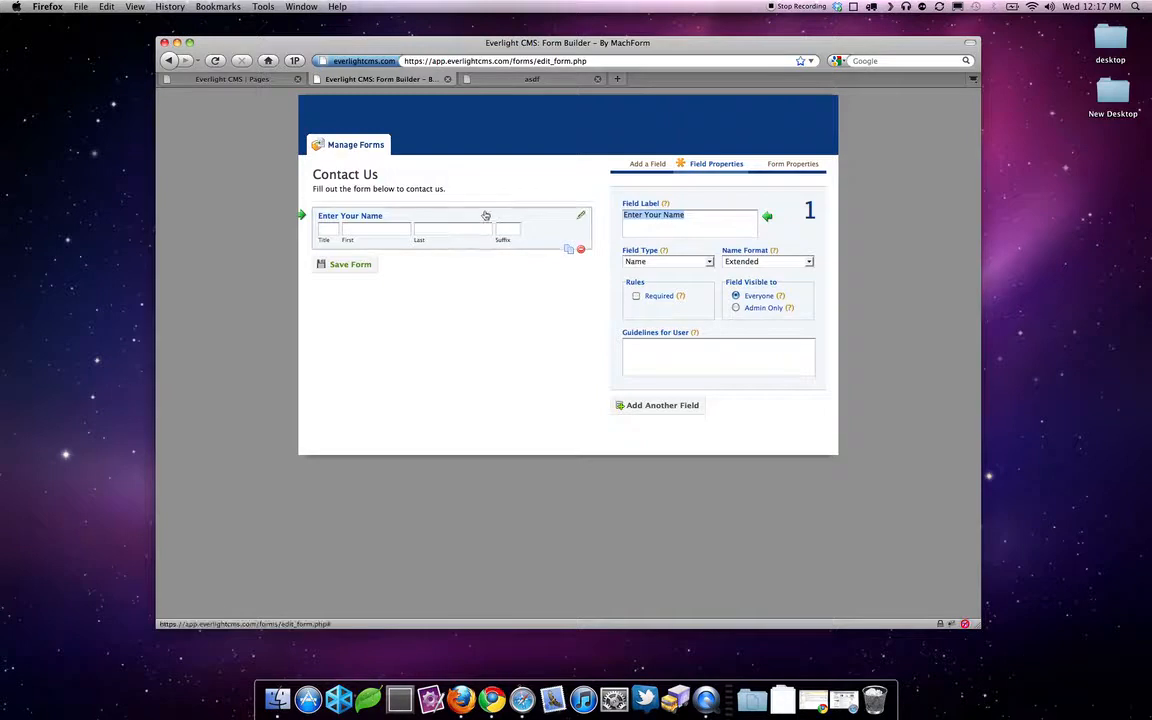
pyautogui.click(788, 262)
pyautogui.click(784, 272)
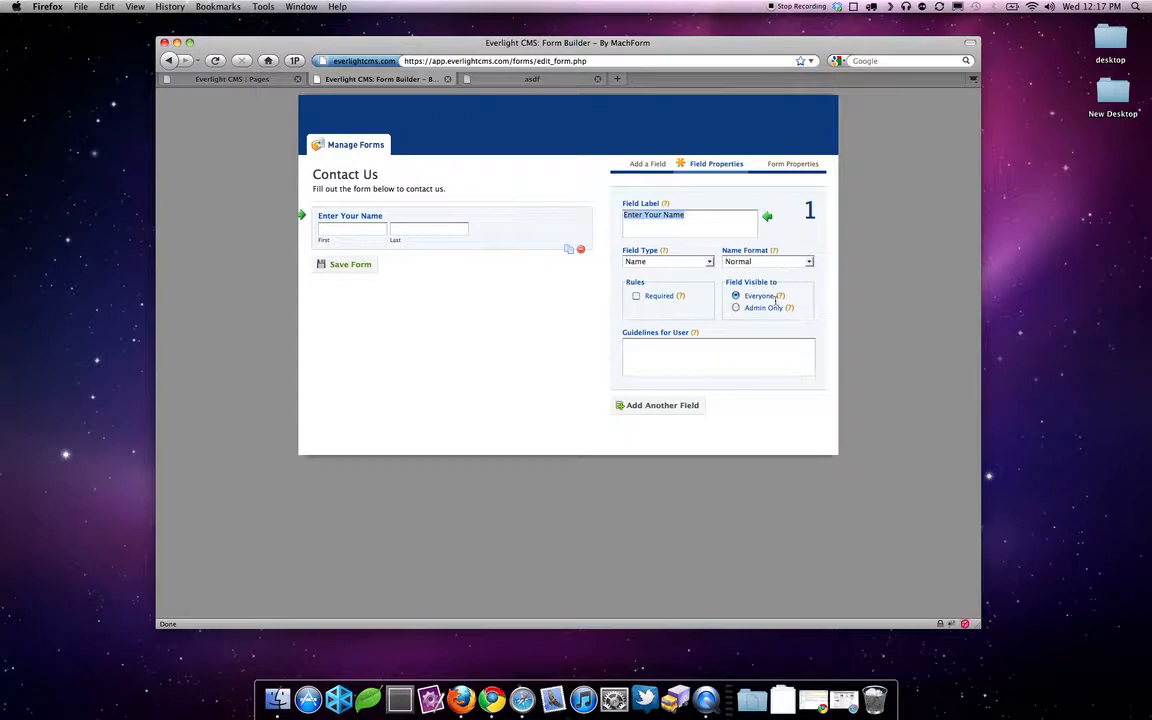
pyautogui.click(636, 297)
pyautogui.click(655, 350)
pyautogui.write('Simply En')
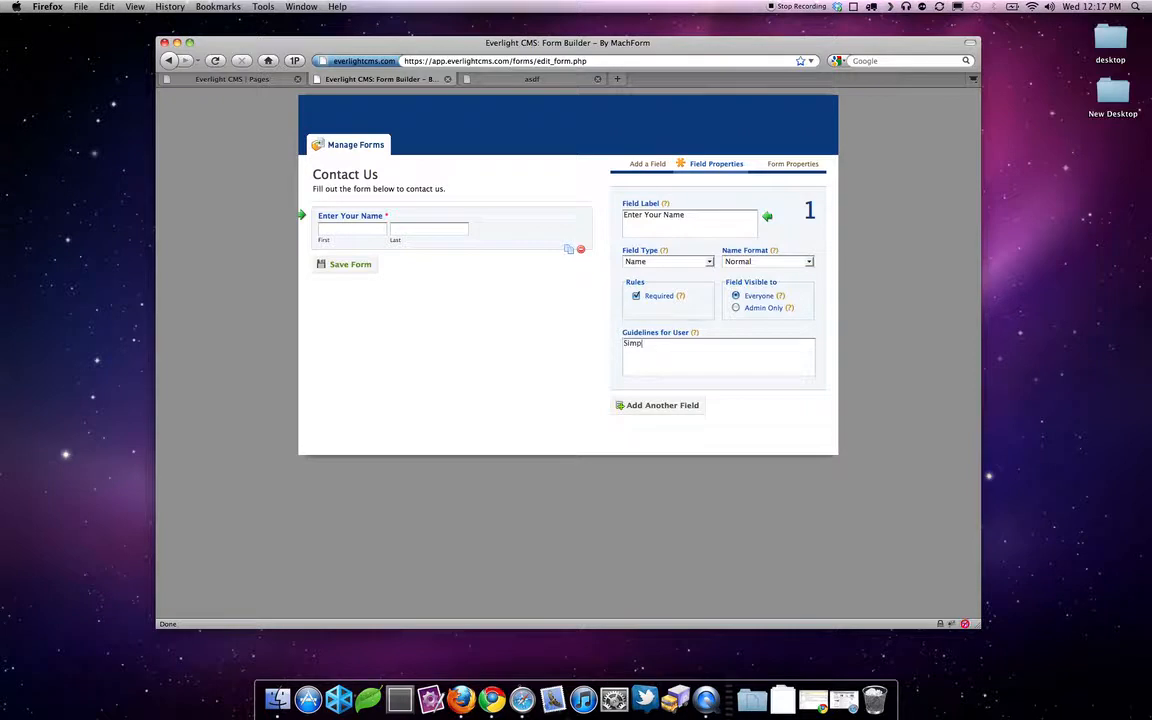
pyautogui.write('ter your name.')
pyautogui.click(662, 405)
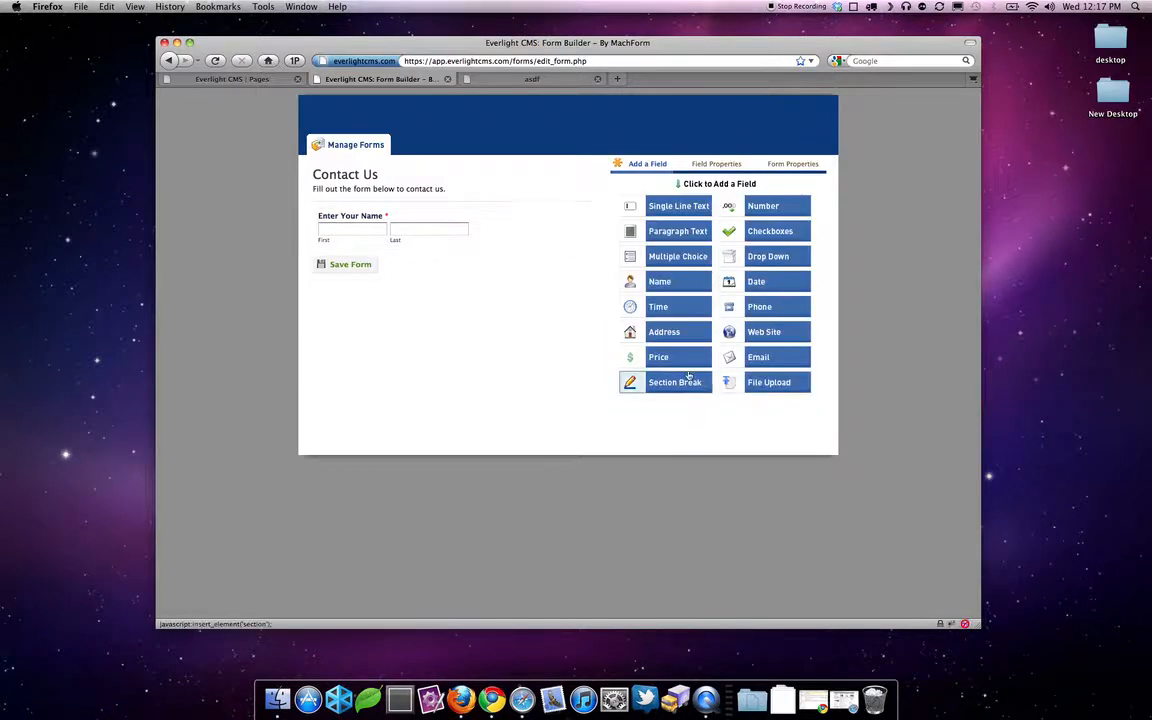
# - Add a required Email field with guideline 'Enter your Email Address.', keeping its size Medium
pyautogui.click(750, 358)
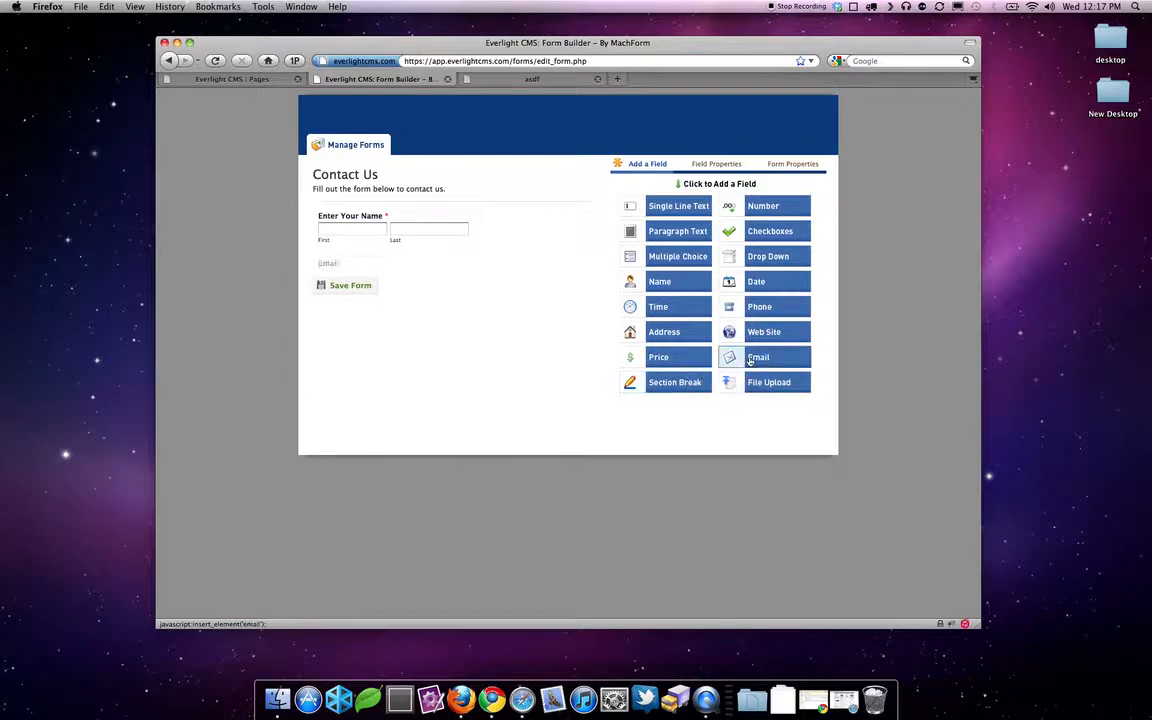
pyautogui.click(383, 271)
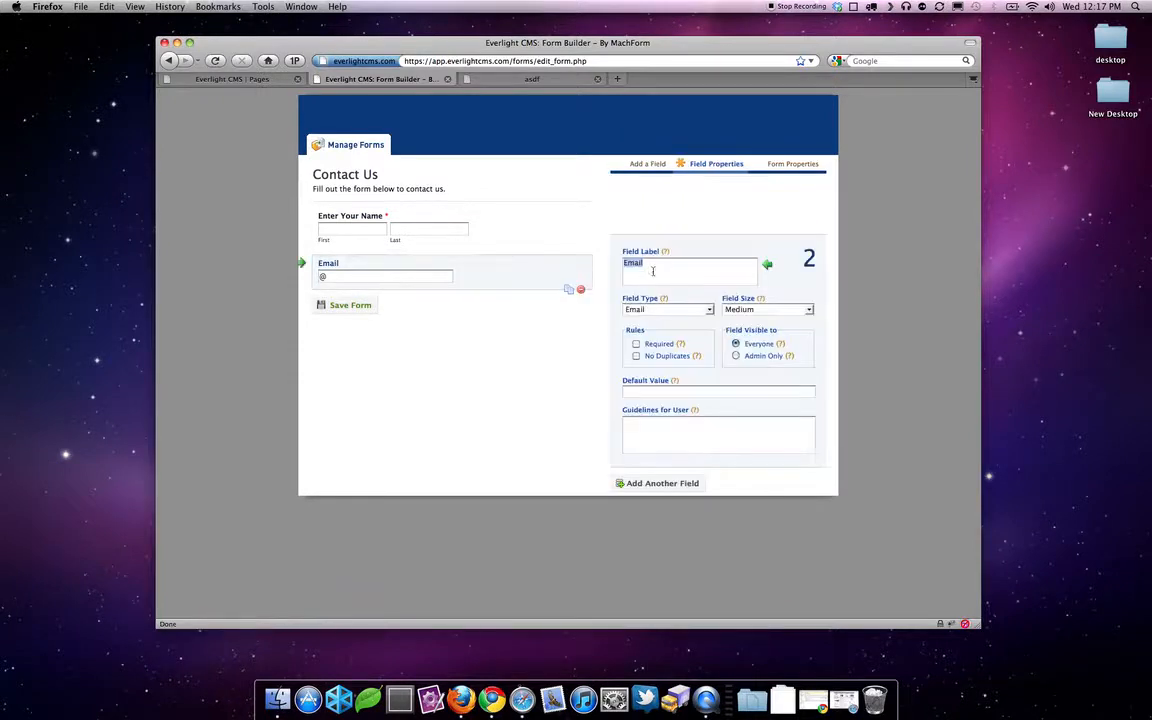
pyautogui.click(637, 345)
pyautogui.click(660, 389)
pyautogui.click(661, 422)
pyautogui.write('Enter your Email Address.')
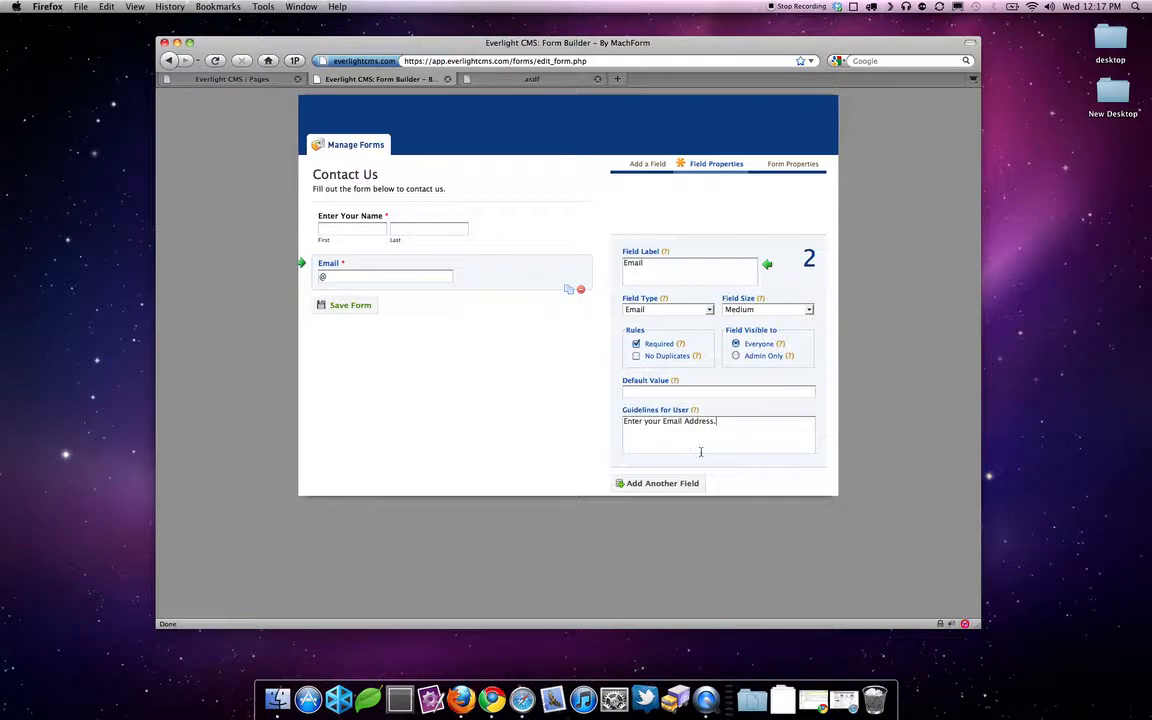
pyautogui.click(742, 309)
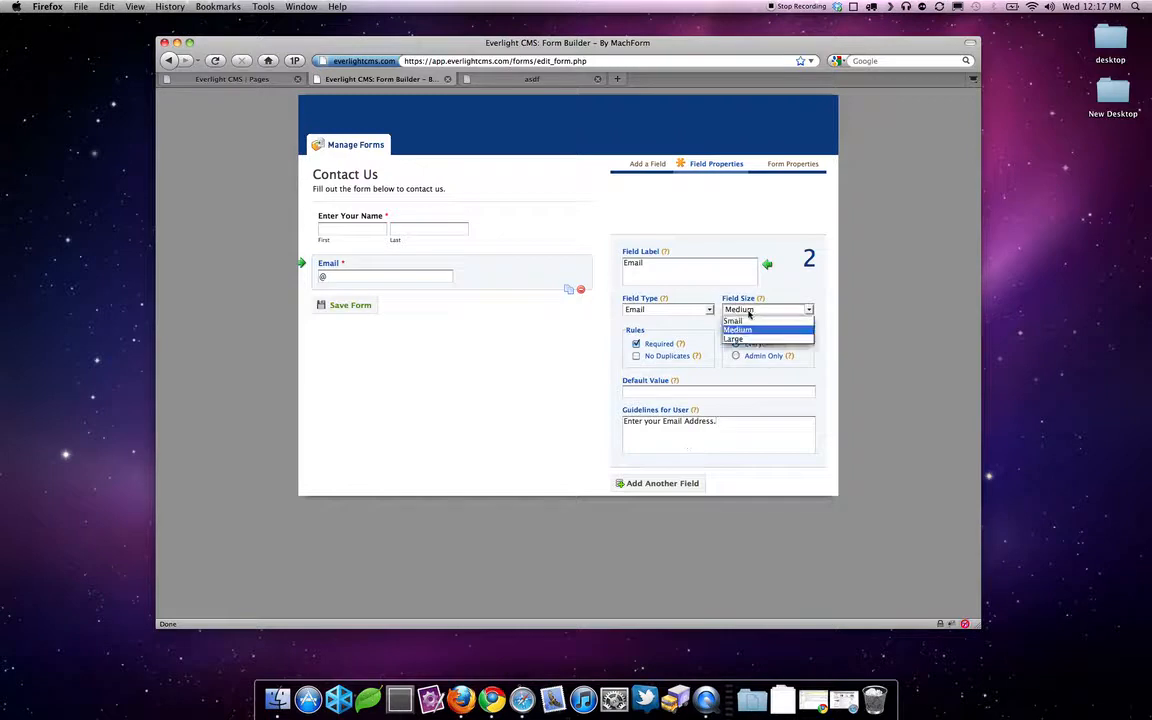
pyautogui.click(749, 322)
pyautogui.click(748, 309)
pyautogui.click(749, 330)
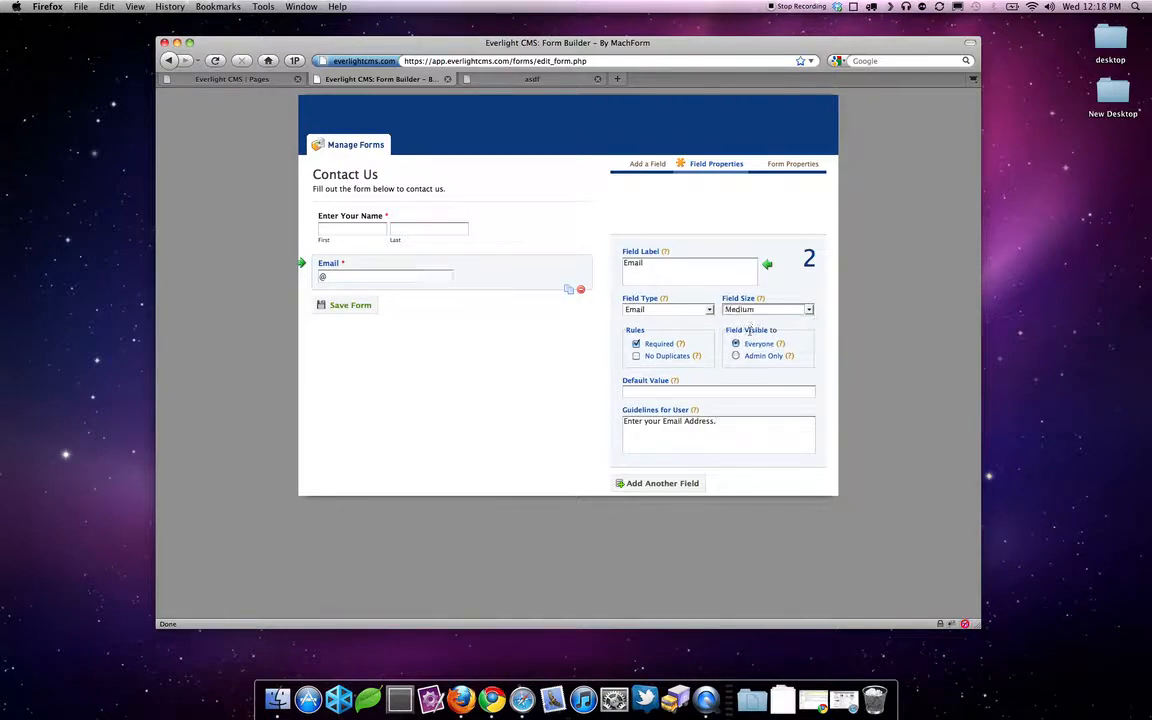
# - Add a Paragraph Text field labelled 'Message' with the guideline 'Enter your Message'
pyautogui.click(659, 485)
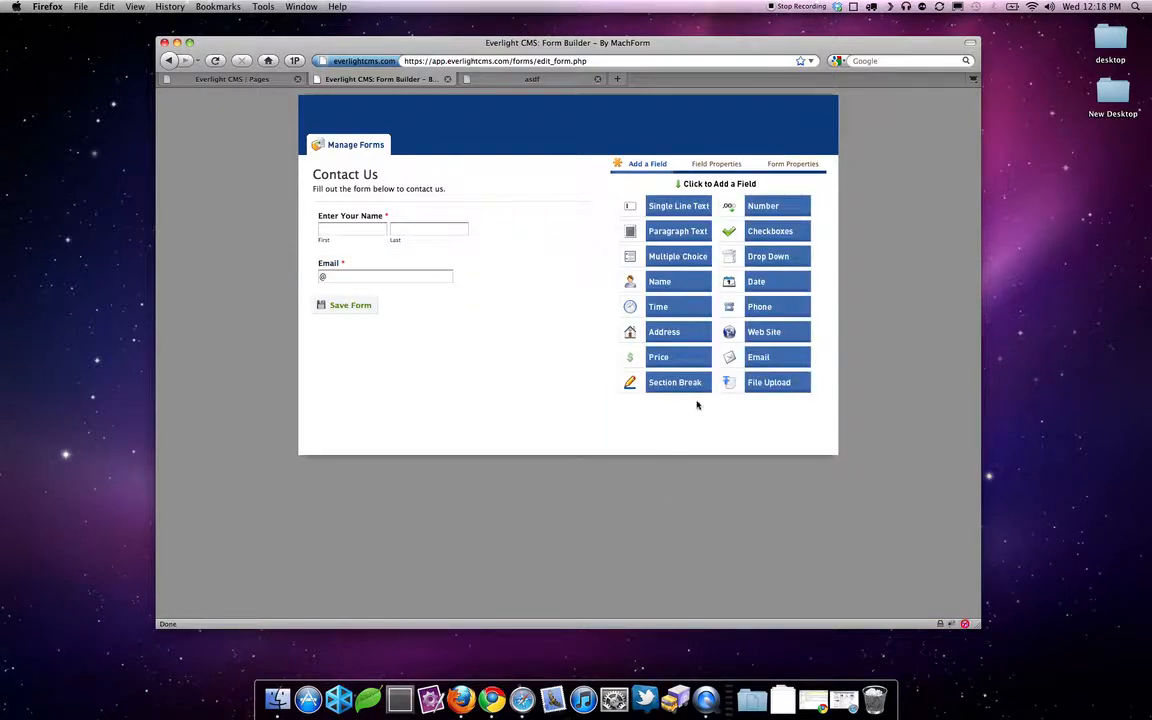
pyautogui.click(690, 236)
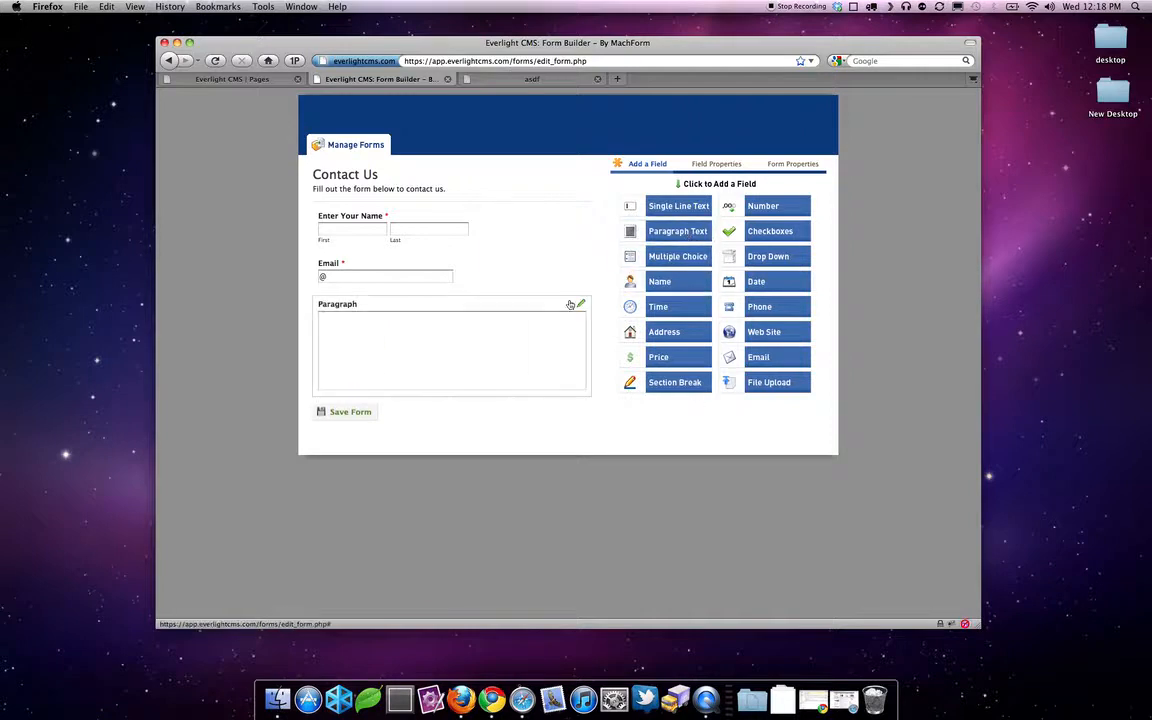
pyautogui.click(352, 306)
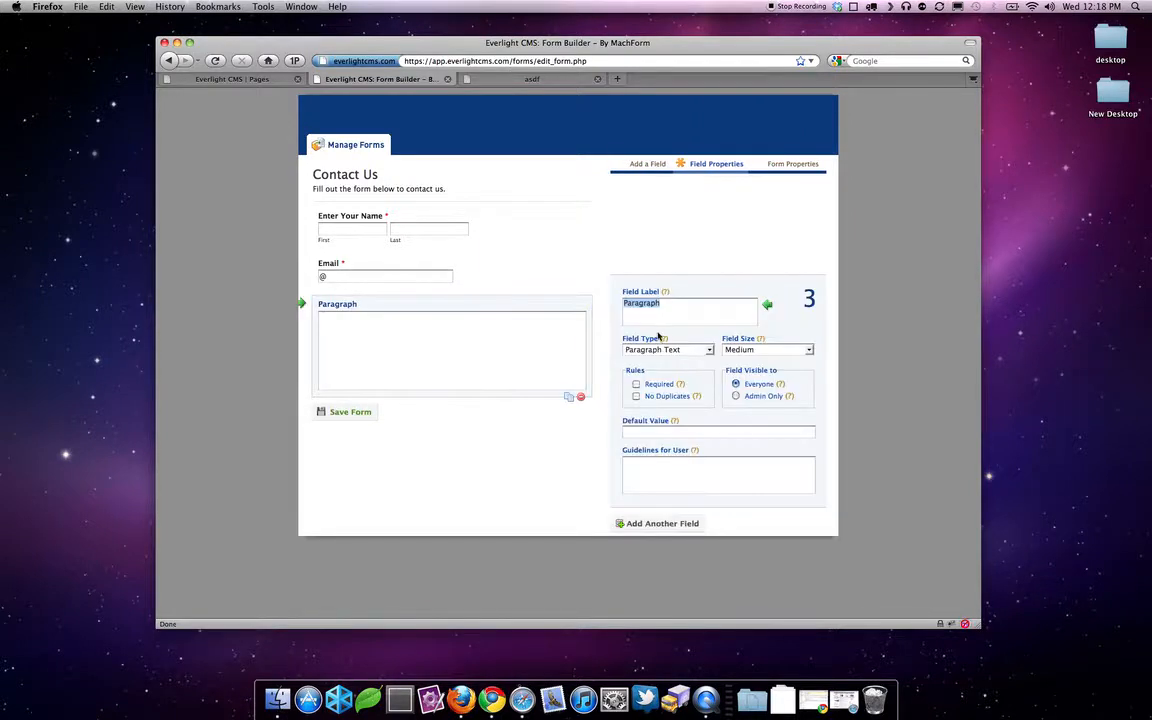
pyautogui.write('Enter you')
pyautogui.press('BackSpace')
pyautogui.press('BackSpace')
pyautogui.press('BackSpace')
pyautogui.press('BackSpace')
pyautogui.press('BackSpace')
pyautogui.press('BackSpace')
pyautogui.press('BackSpace')
pyautogui.press('BackSpace')
pyautogui.press('BackSpace')
pyautogui.write('Message')
pyautogui.click(681, 470)
pyautogui.write('Enter your me')
pyautogui.press('BackSpace')
pyautogui.press('BackSpace')
pyautogui.write('Messag')
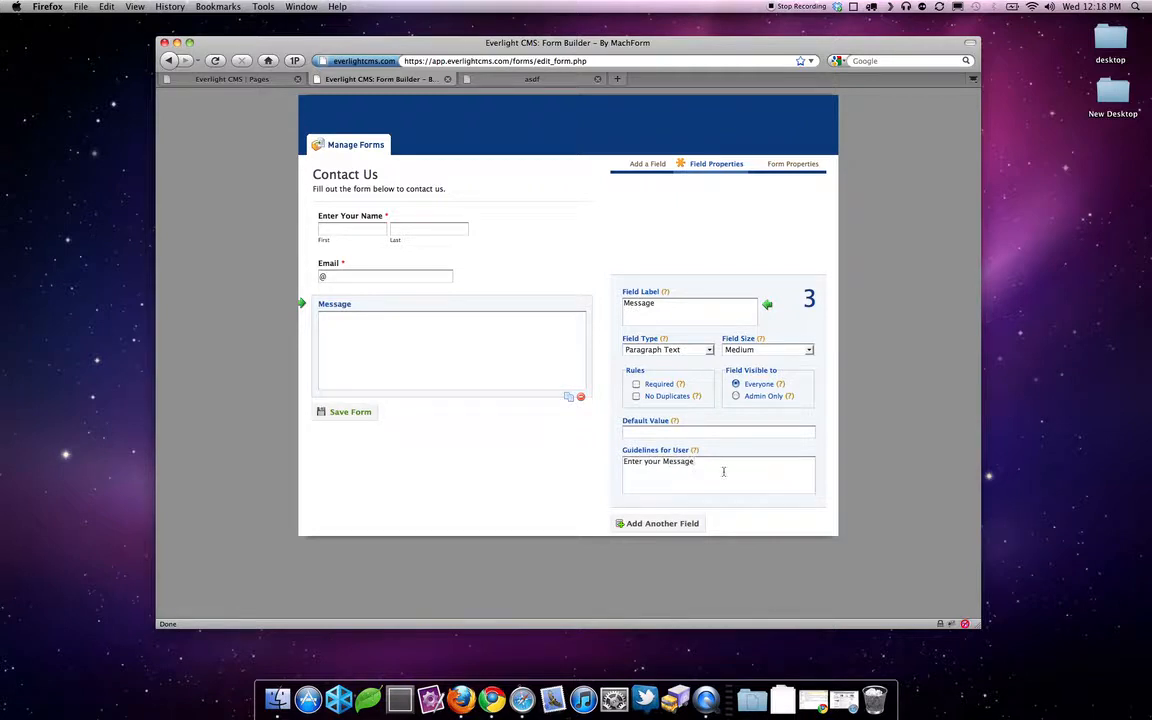
# - Make the Message field required and set its field size to Small
pyautogui.click(636, 385)
pyautogui.click(697, 352)
pyautogui.click(766, 350)
pyautogui.click(740, 362)
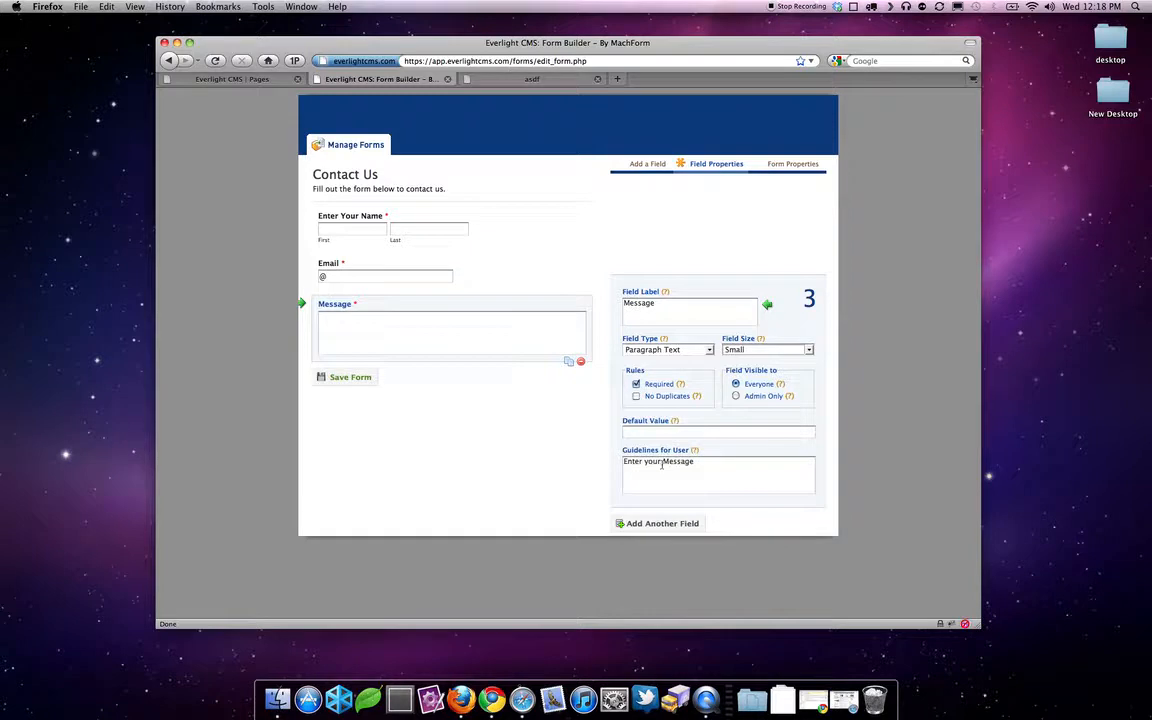
pyautogui.click(651, 524)
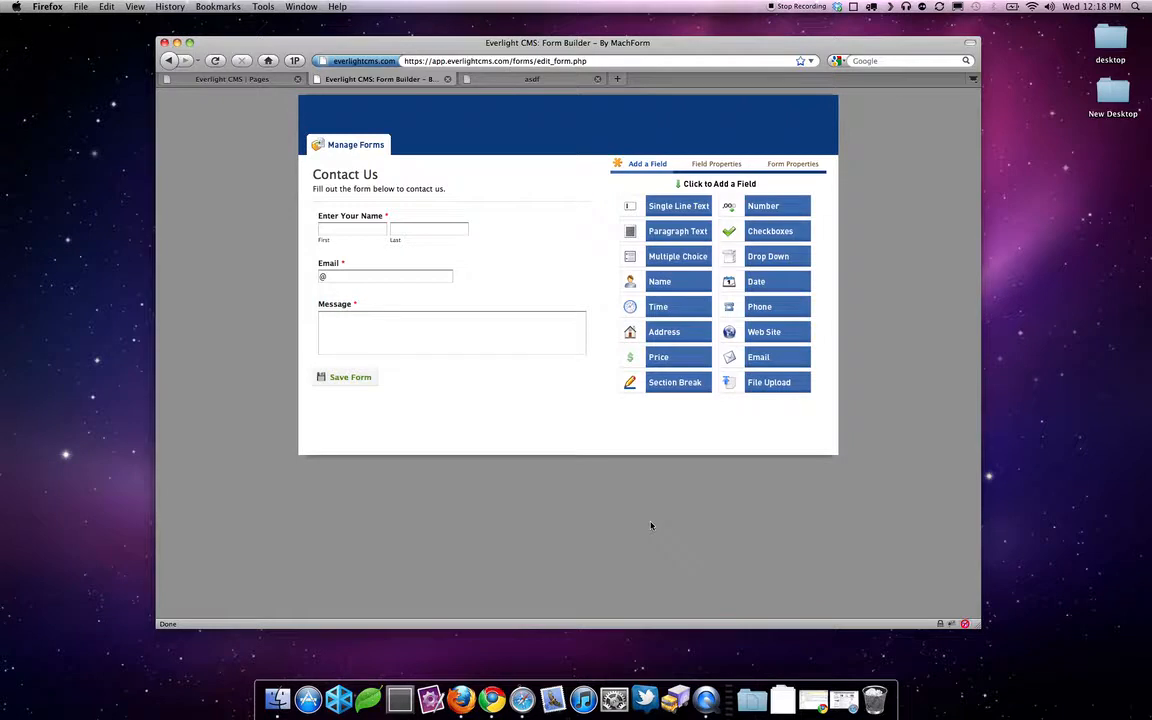
# - Add a Drop Down field labelled 'How did hear about us?'
pyautogui.click(775, 256)
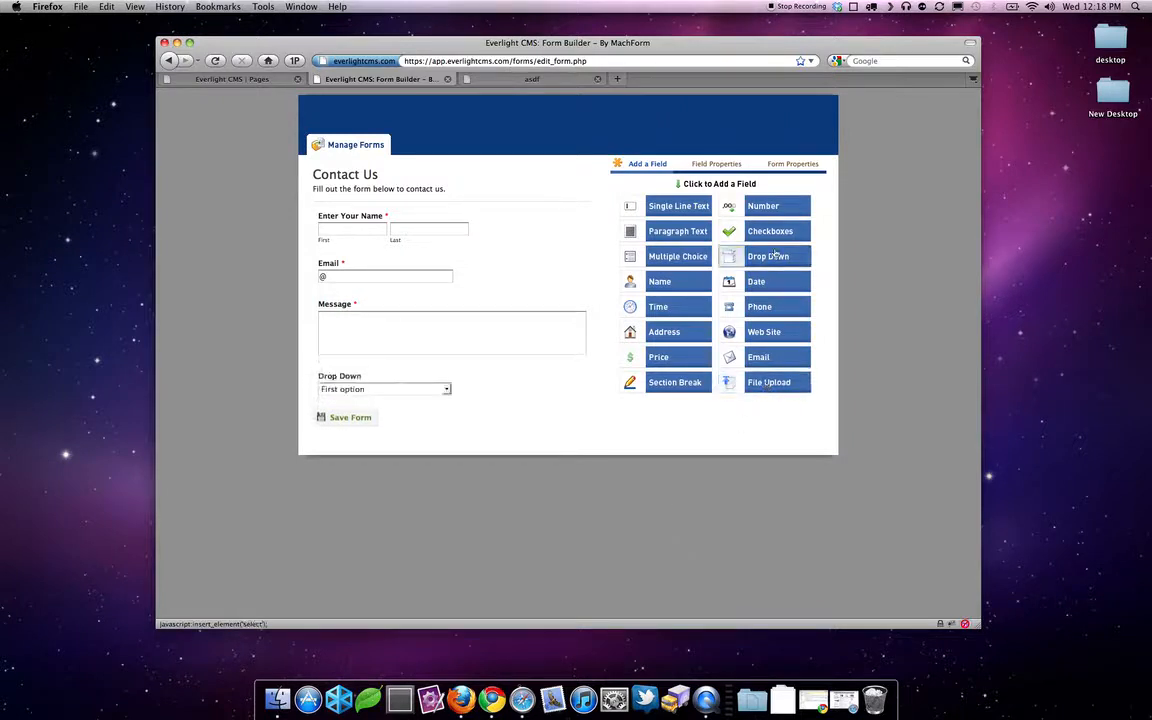
pyautogui.click(418, 397)
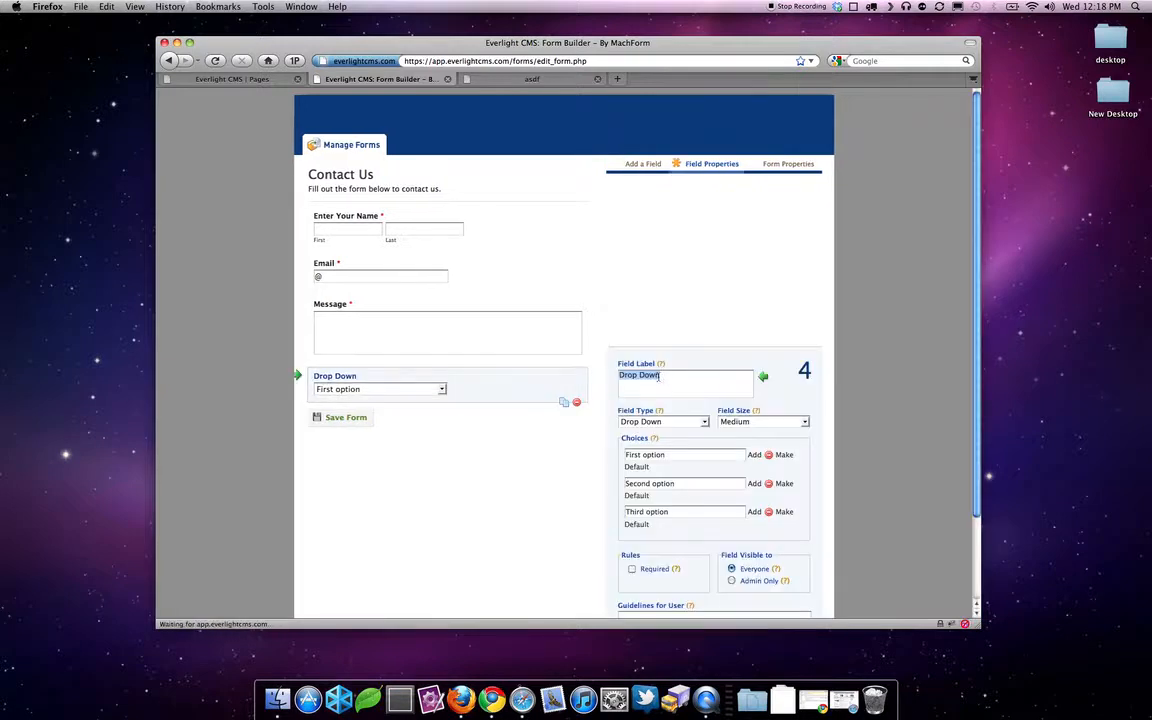
pyautogui.write('How')
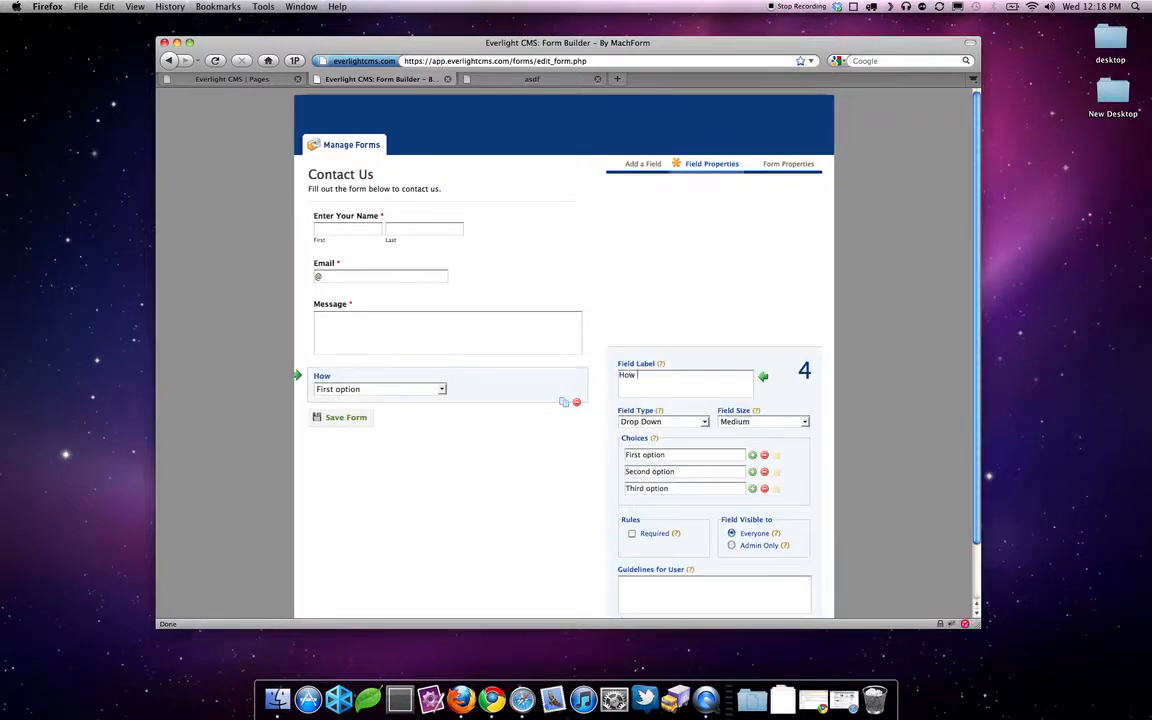
pyautogui.write(' di yd hear about us?')
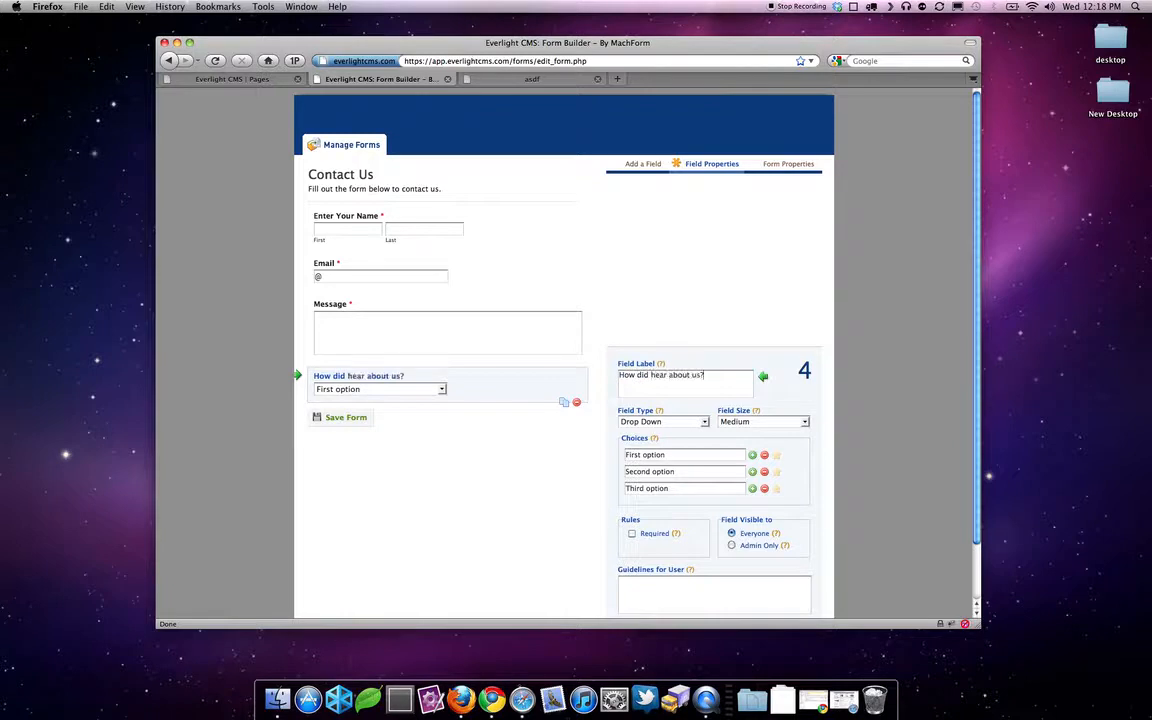
# - Cut the dropdown to two choices, Google and Website
pyautogui.scroll(-2, 624, 412)
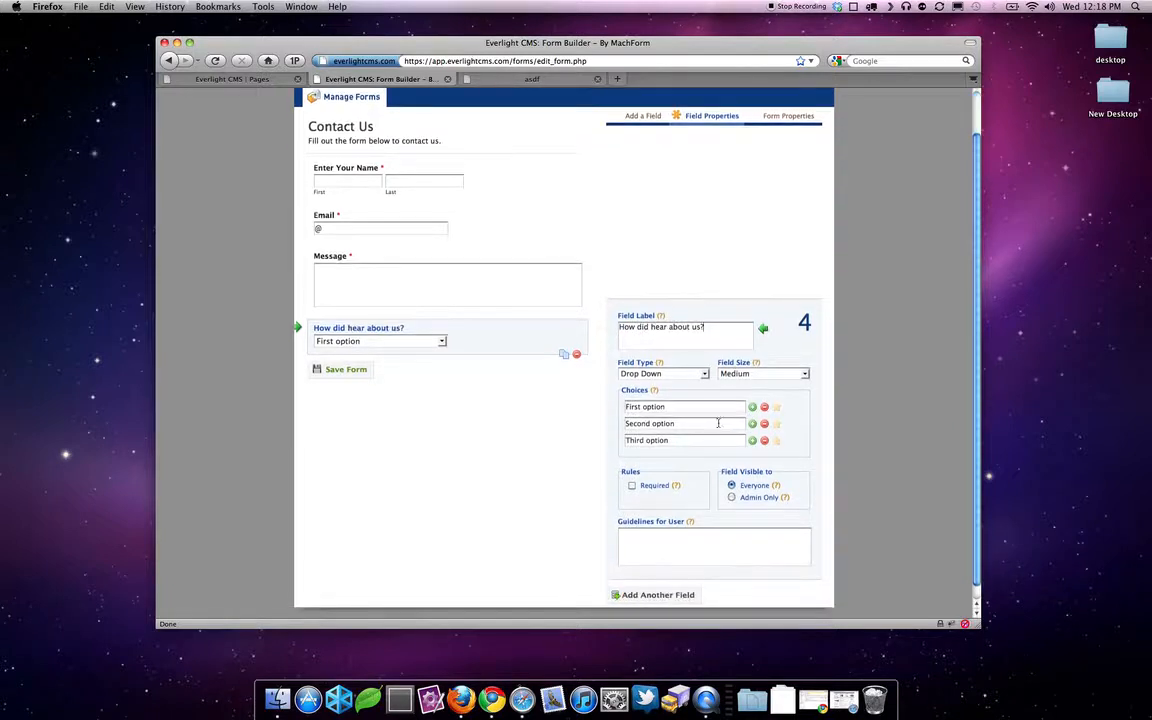
pyautogui.click(765, 442)
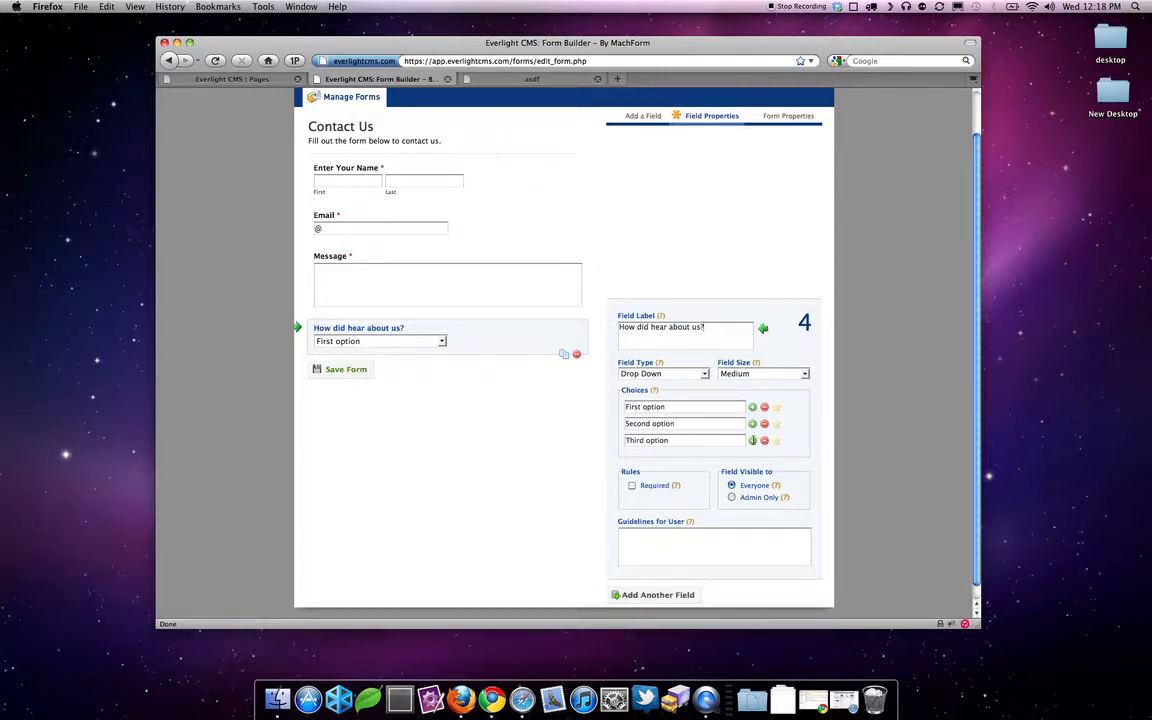
pyautogui.tripleClick(694, 409)
pyautogui.write('Google')
pyautogui.press('Tab')
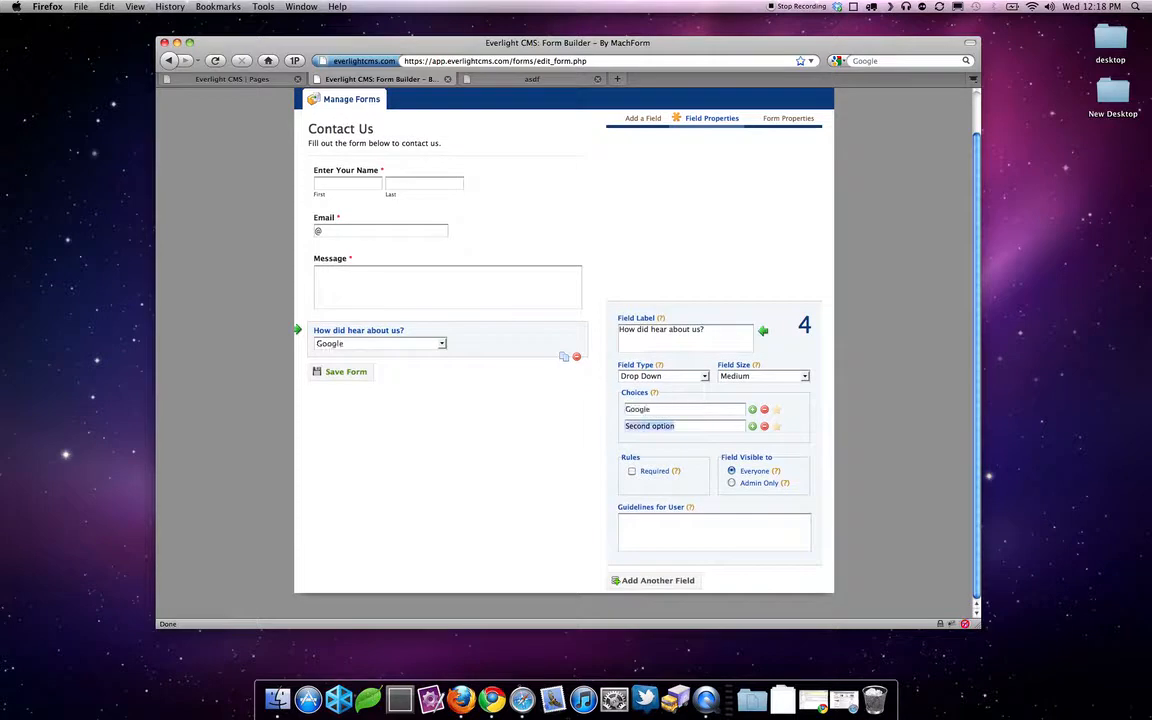
pyautogui.write('Frien')
pyautogui.write('Website')
# - Keep the dropdown's field size at Medium
pyautogui.click(743, 377)
pyautogui.click(740, 387)
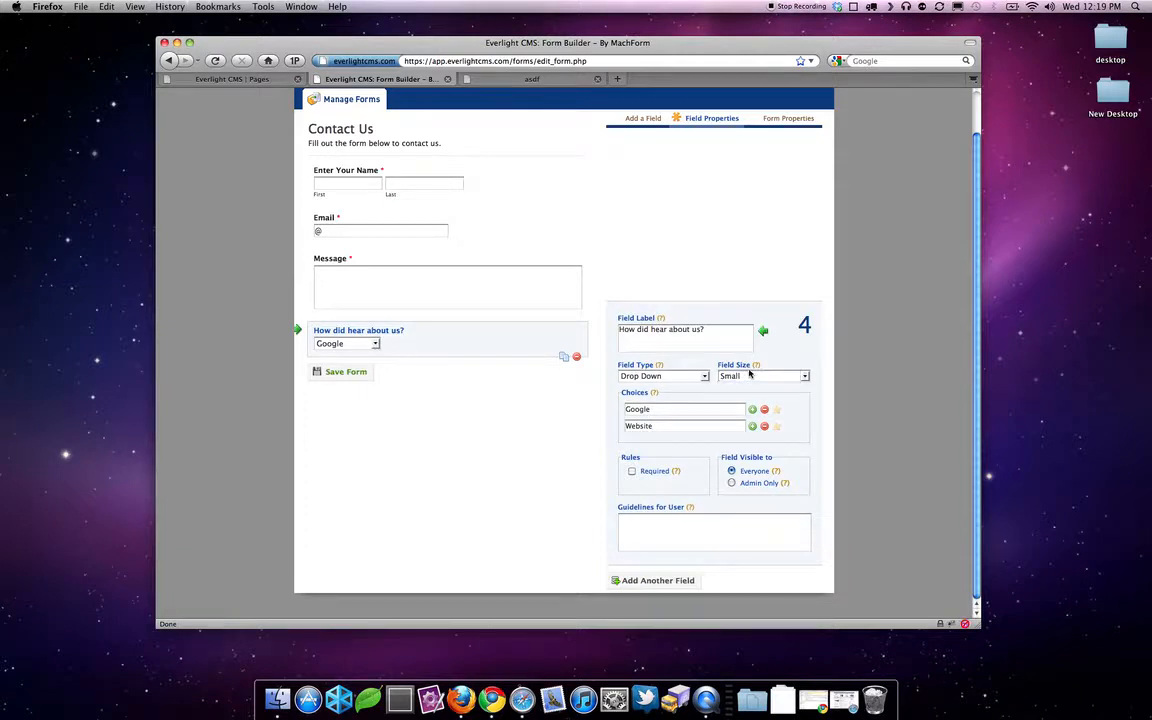
pyautogui.click(749, 375)
pyautogui.click(750, 397)
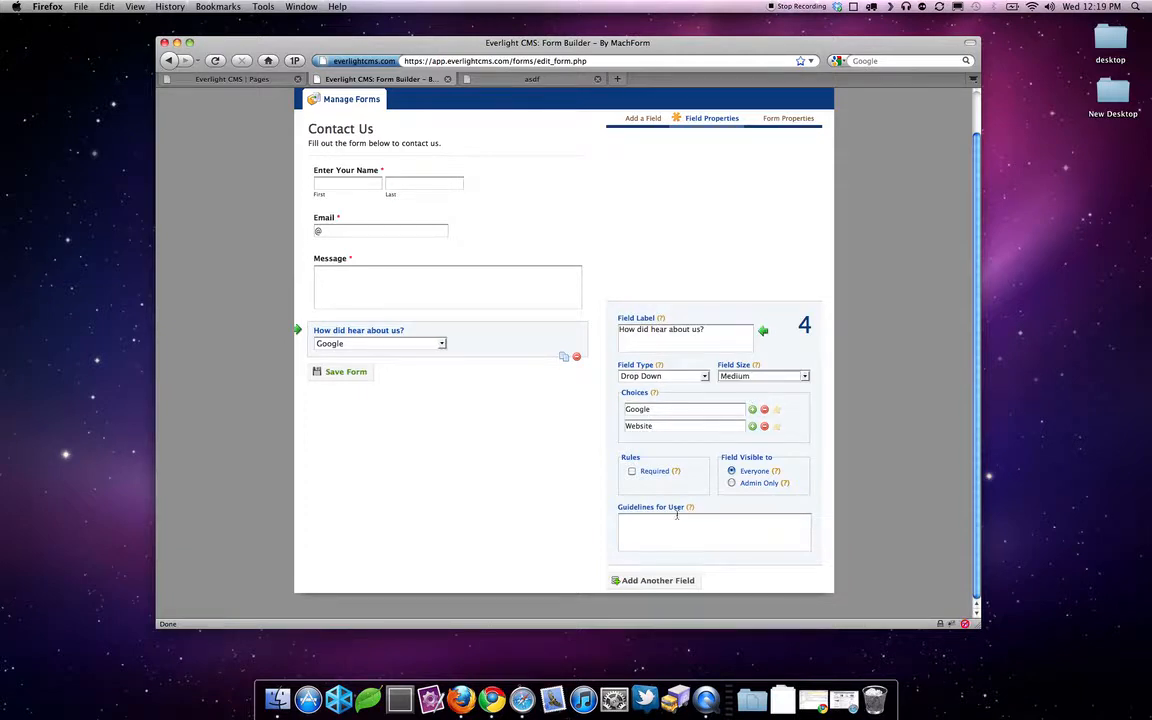
pyautogui.click(659, 582)
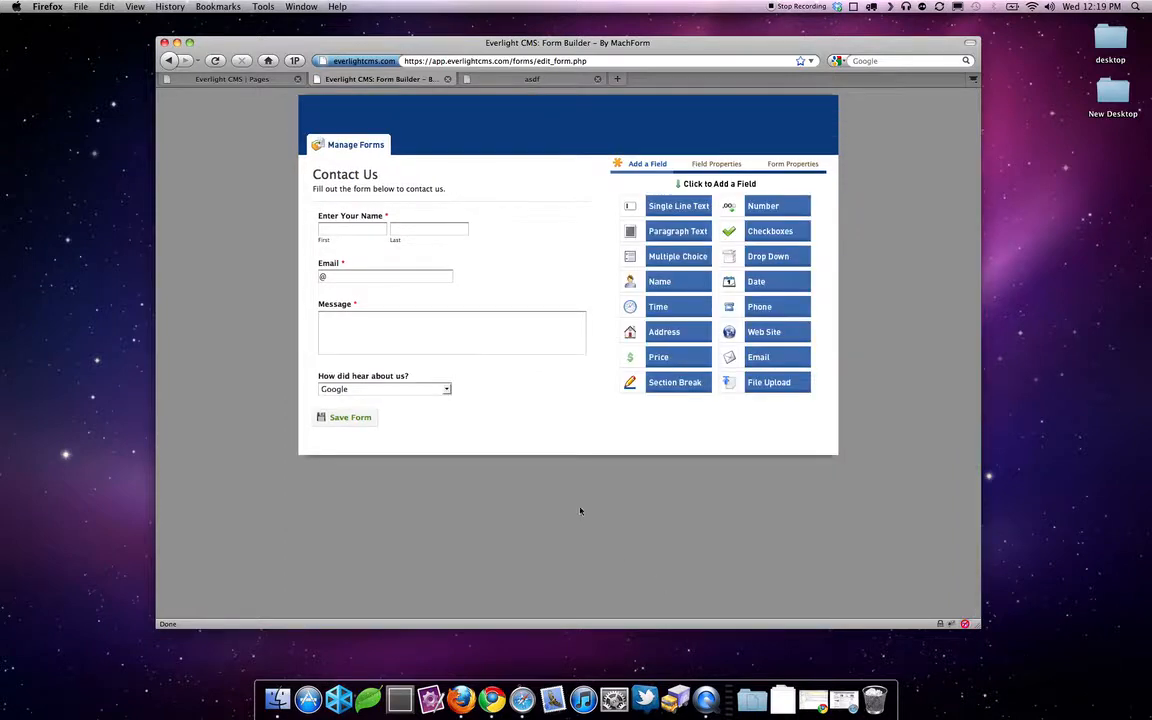
# - Add a Section Break, clear its label, then delete it again
pyautogui.click(679, 381)
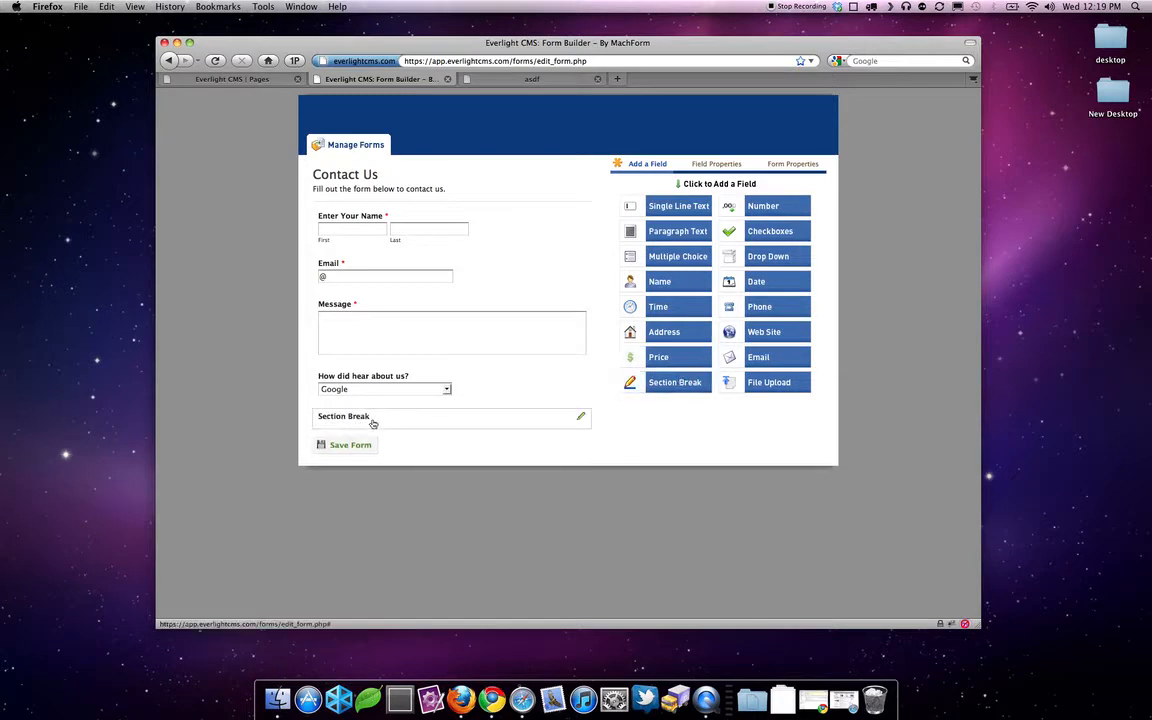
pyautogui.click(373, 423)
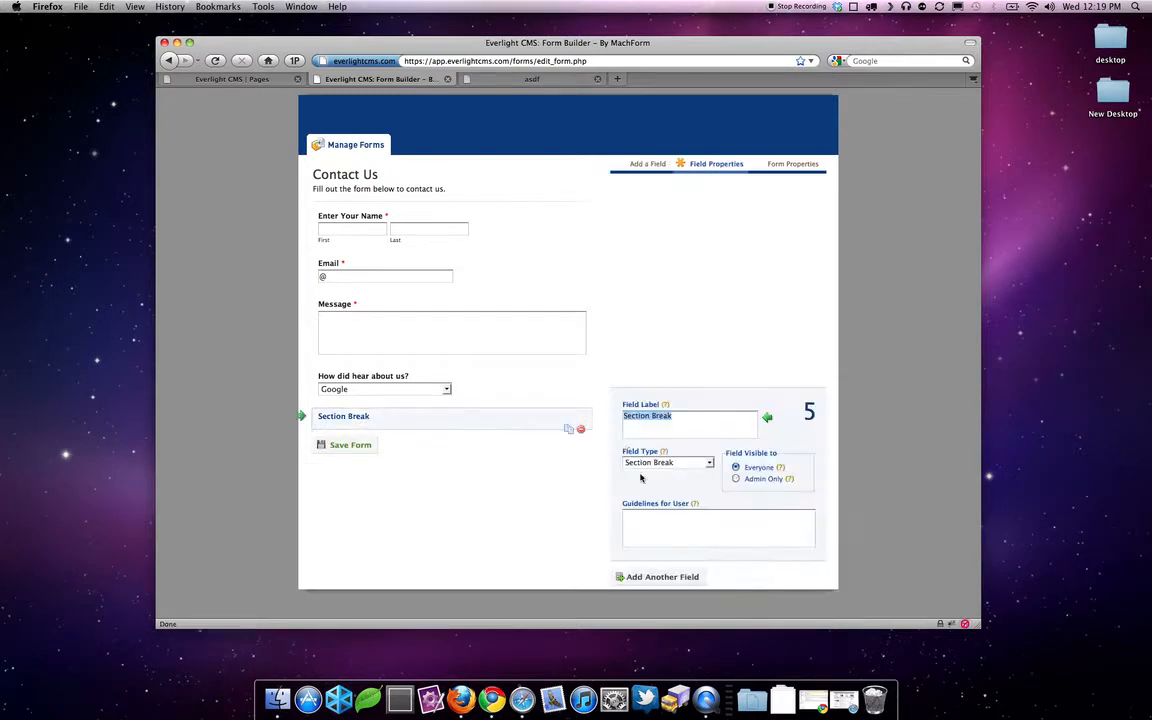
pyautogui.press('BackSpace')
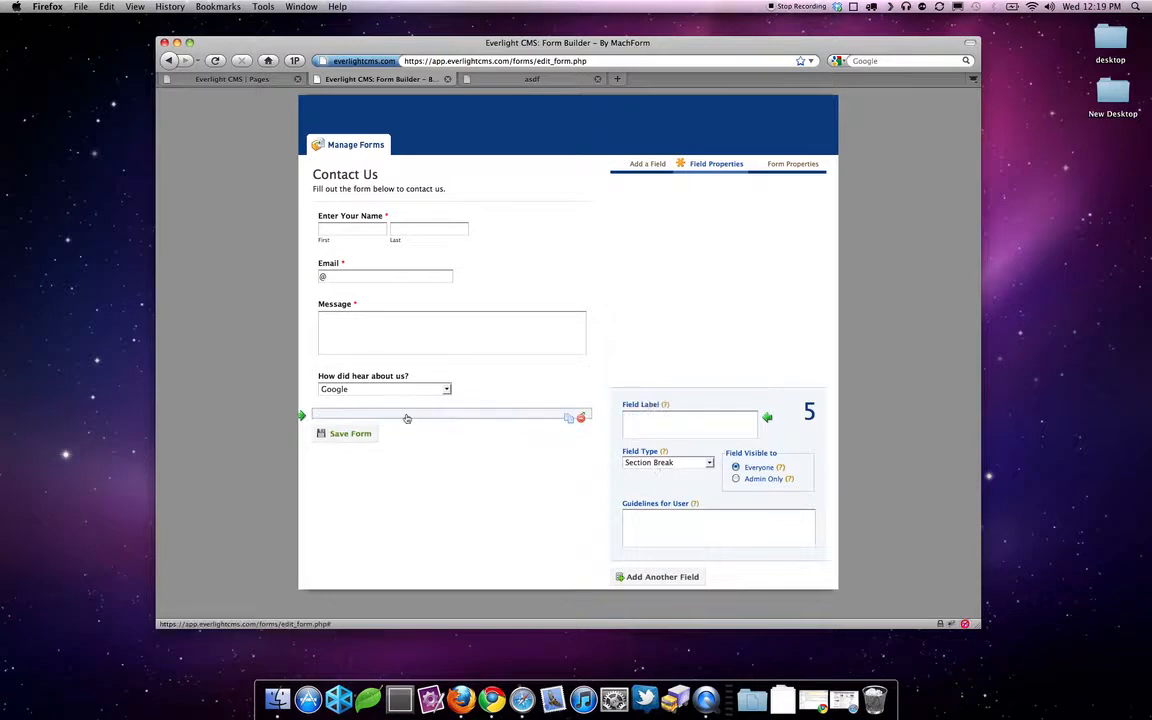
pyautogui.click(582, 420)
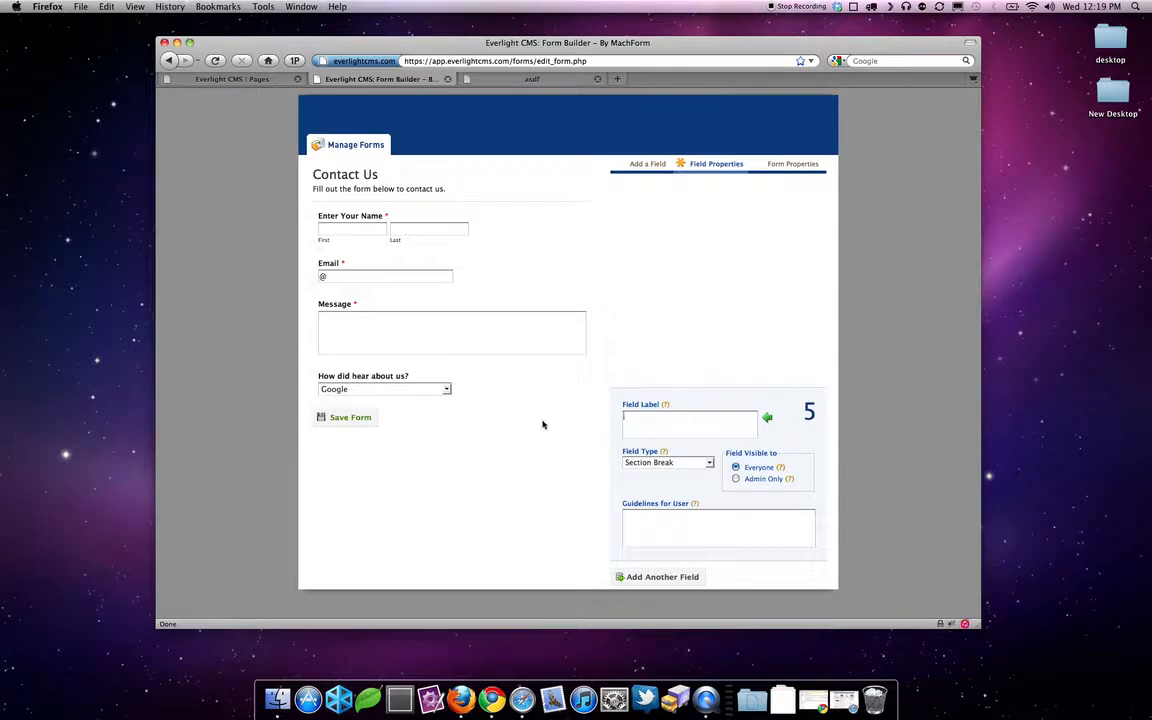
# - Move the 'How did hear about us?' dropdown above the Message field
pyautogui.click(636, 578)
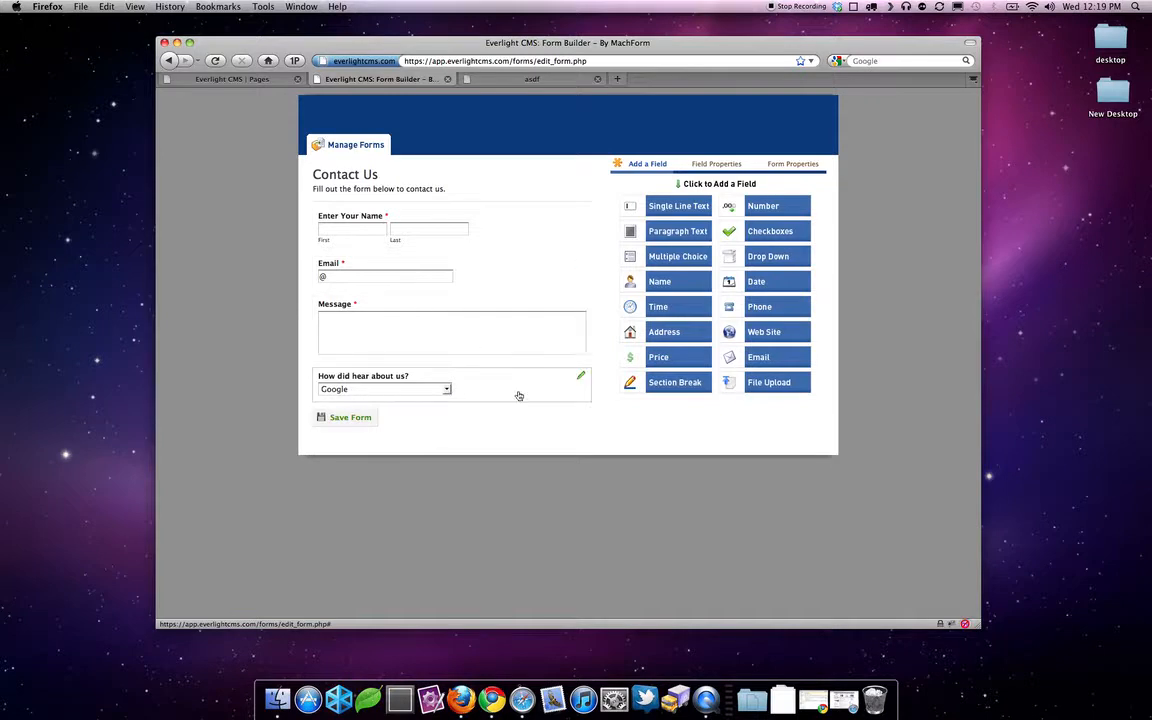
pyautogui.moveTo(519, 395); pyautogui.dragTo(522, 310)
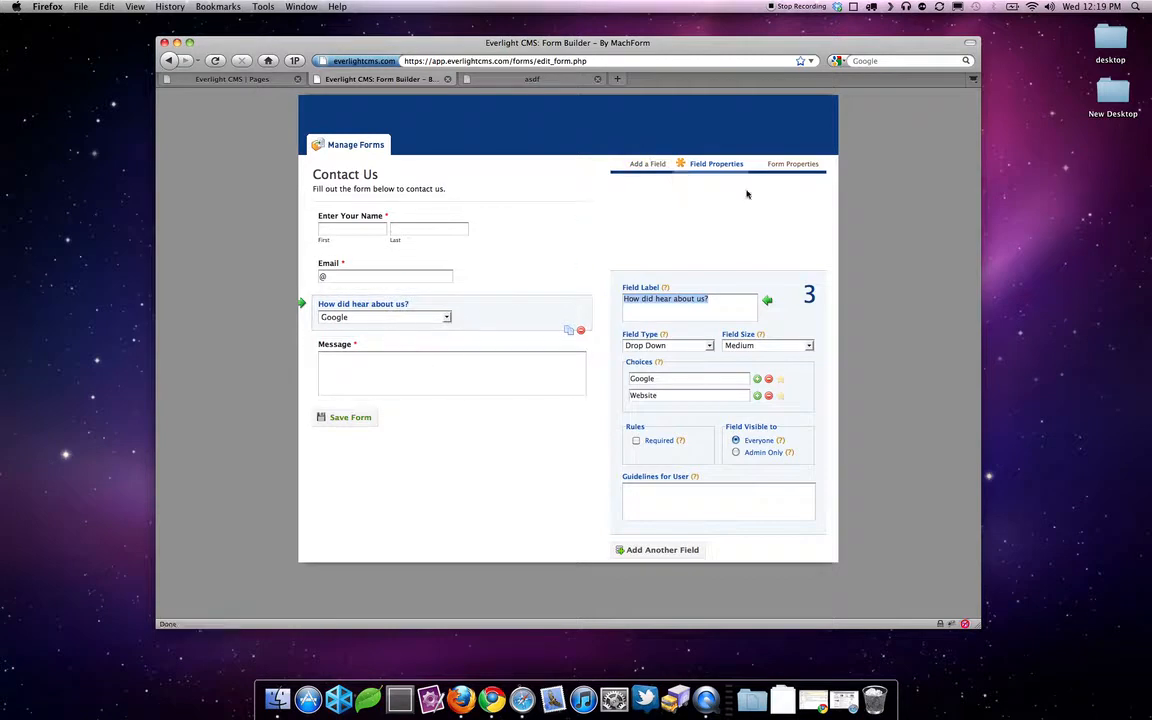
pyautogui.click(790, 164)
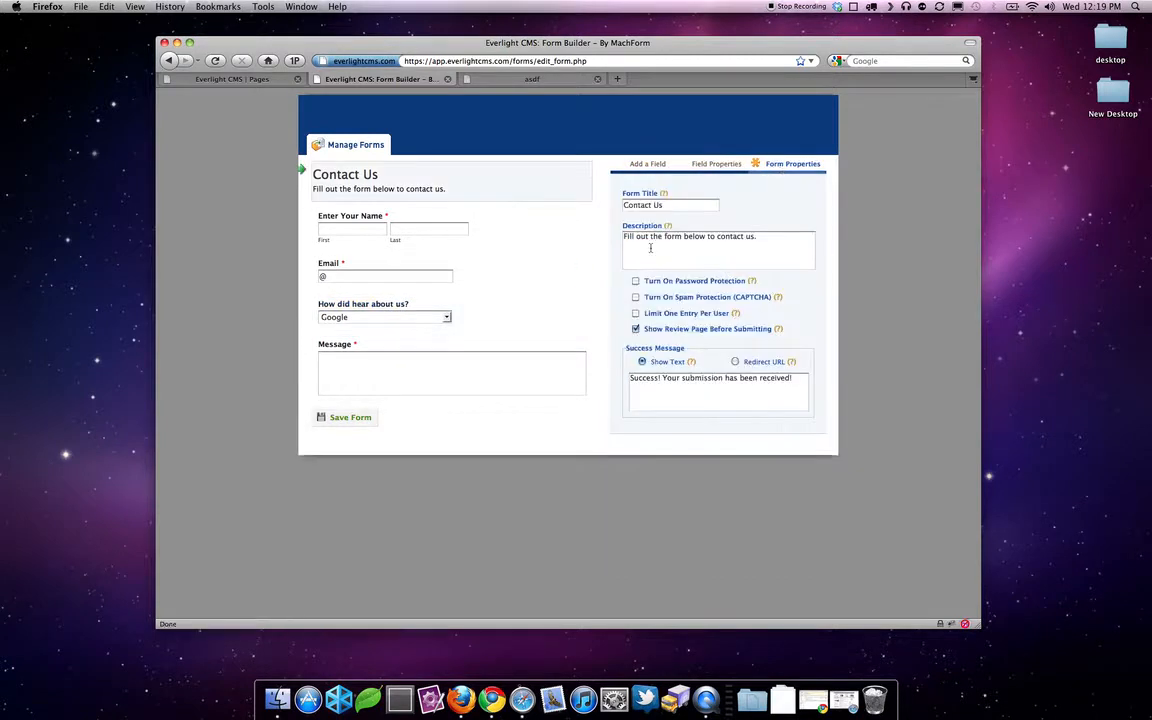
# - Save the Contact Us form, reopen it for editing, then go back to the Form Manager
pyautogui.click(717, 166)
pyautogui.click(647, 164)
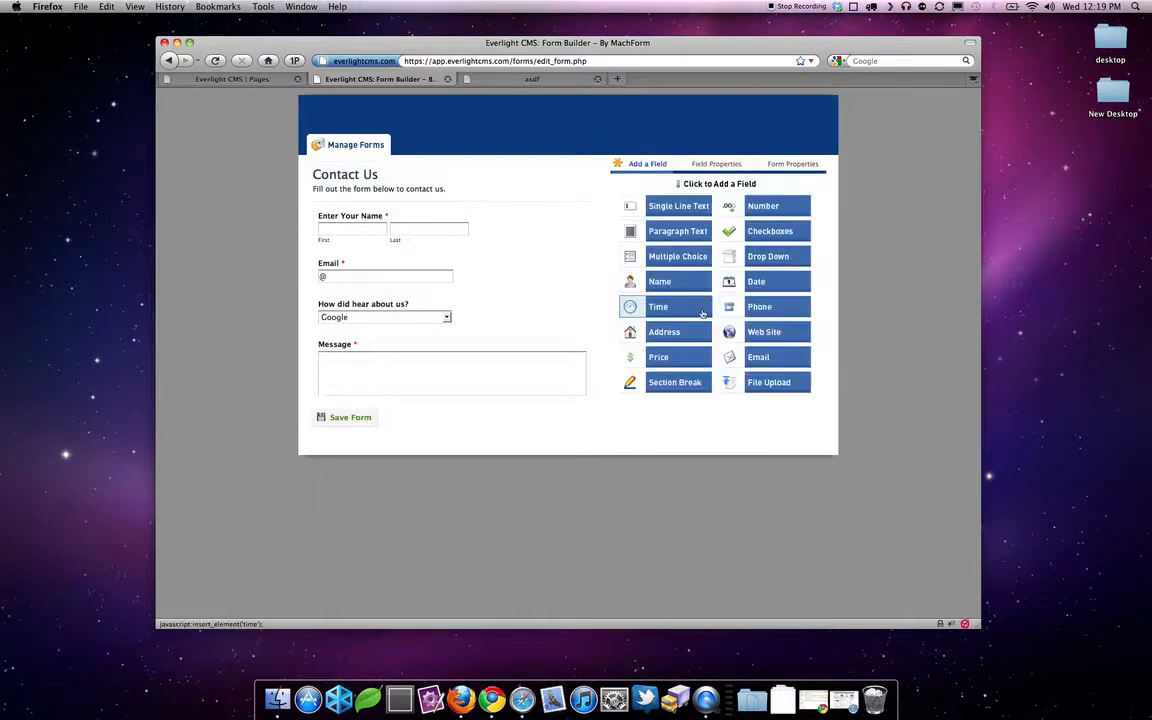
pyautogui.click(350, 418)
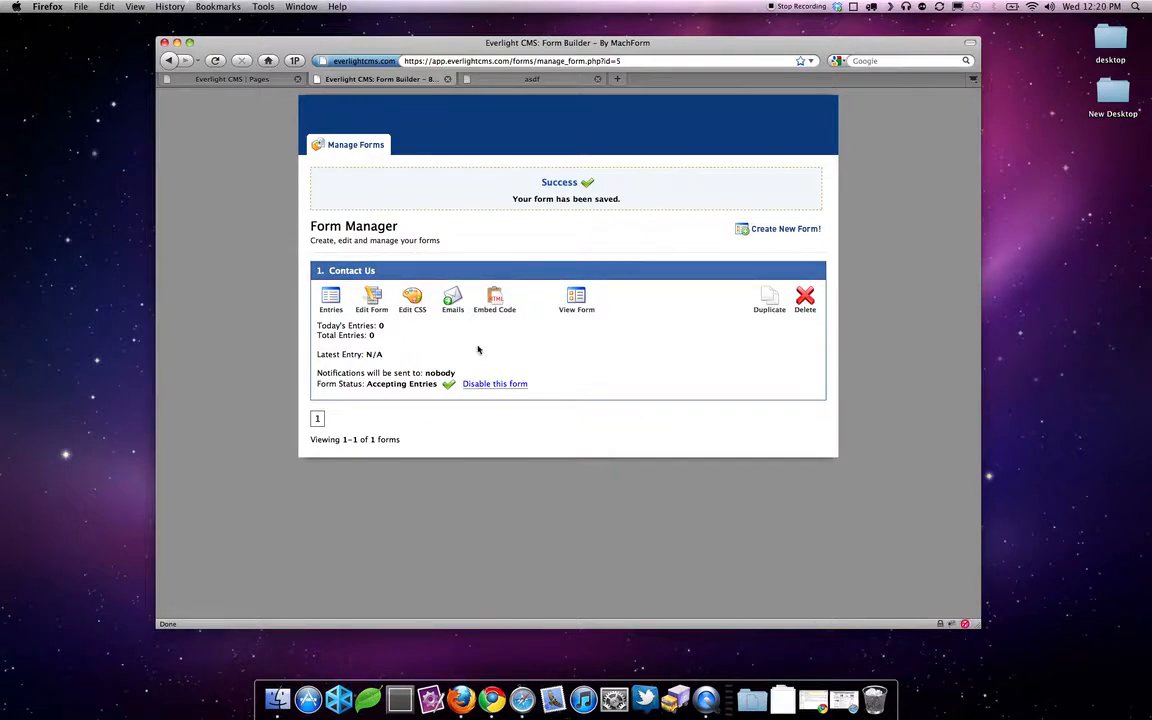
pyautogui.click(373, 302)
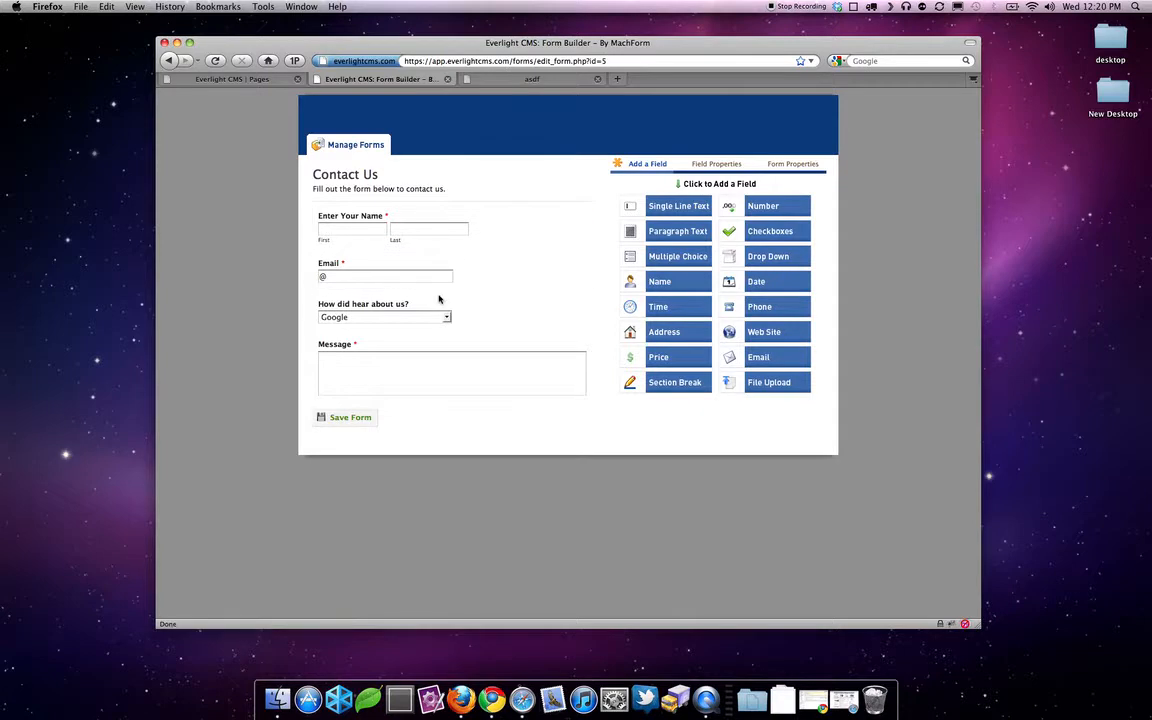
pyautogui.click(168, 60)
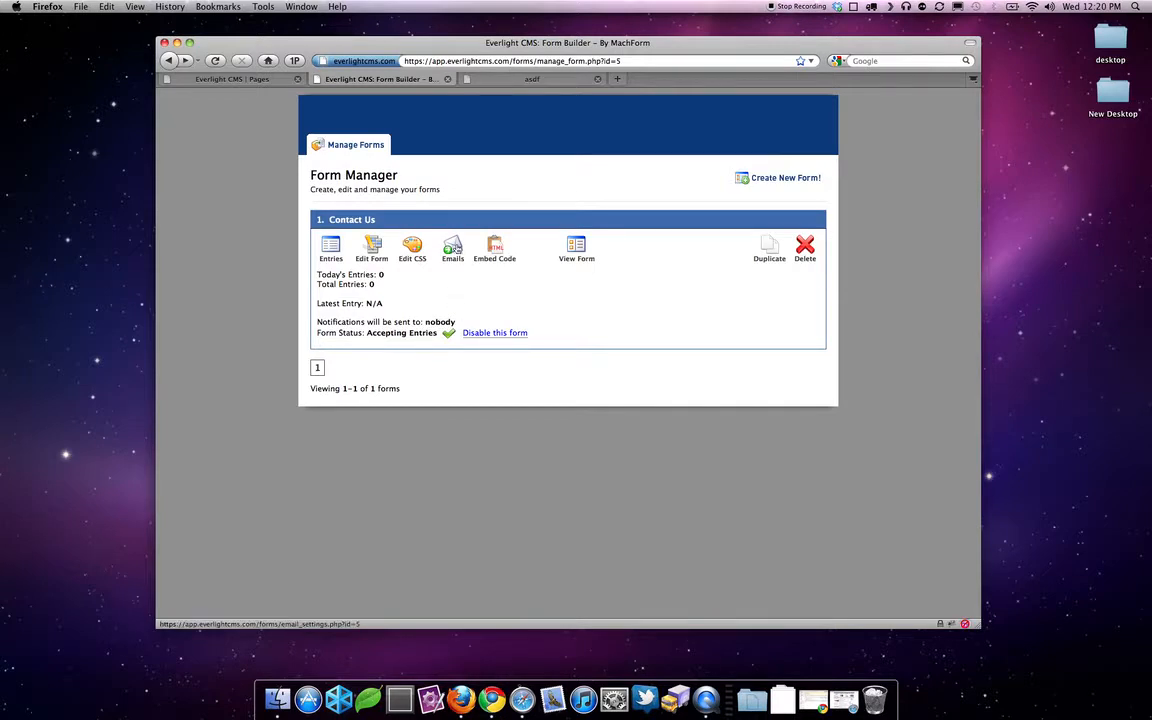
# - Enter the site owner's e-mail address as the Contact Us notification address and save it
pyautogui.click(454, 248)
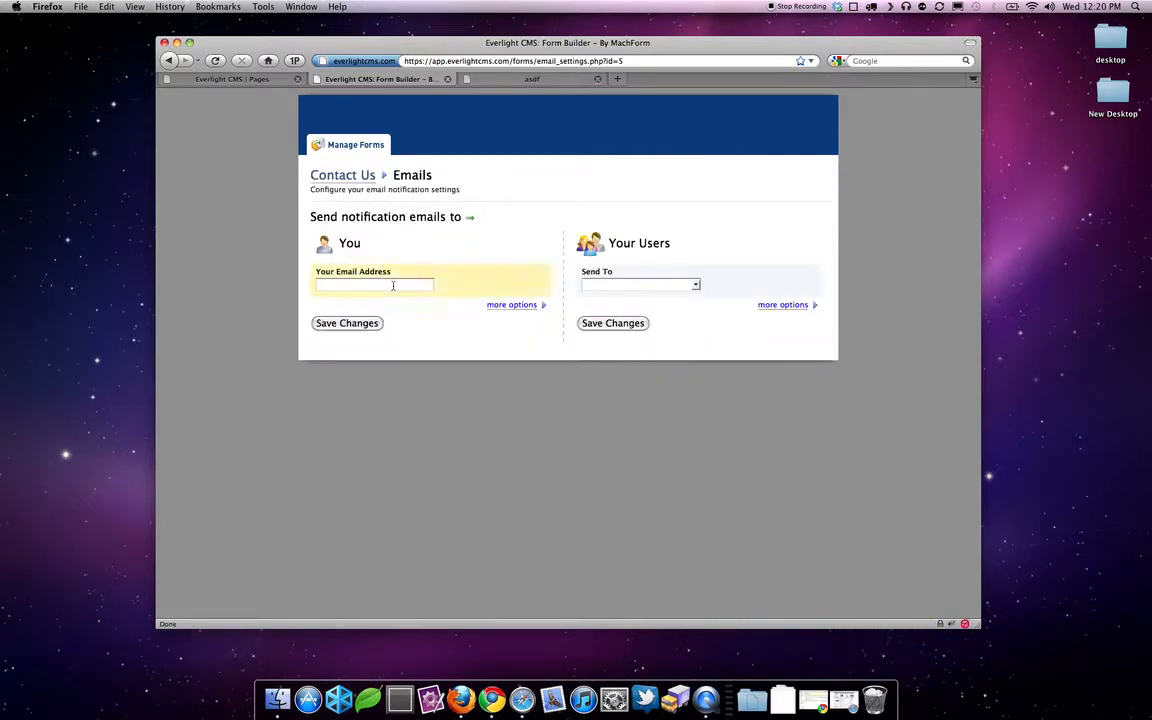
pyautogui.click(372, 323)
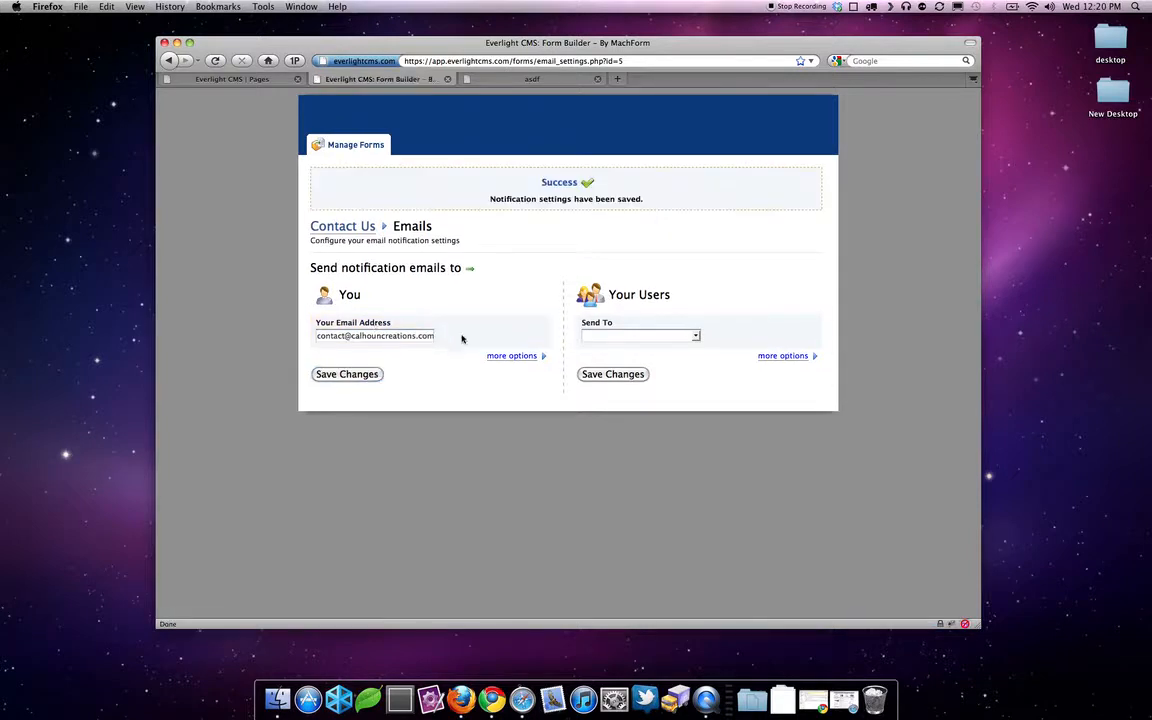
# - Send user notifications to the Email field, save the settings, and go back to the Form Manager
pyautogui.click(629, 335)
pyautogui.click(630, 336)
pyautogui.click(636, 356)
pyautogui.click(637, 376)
pyautogui.click(351, 150)
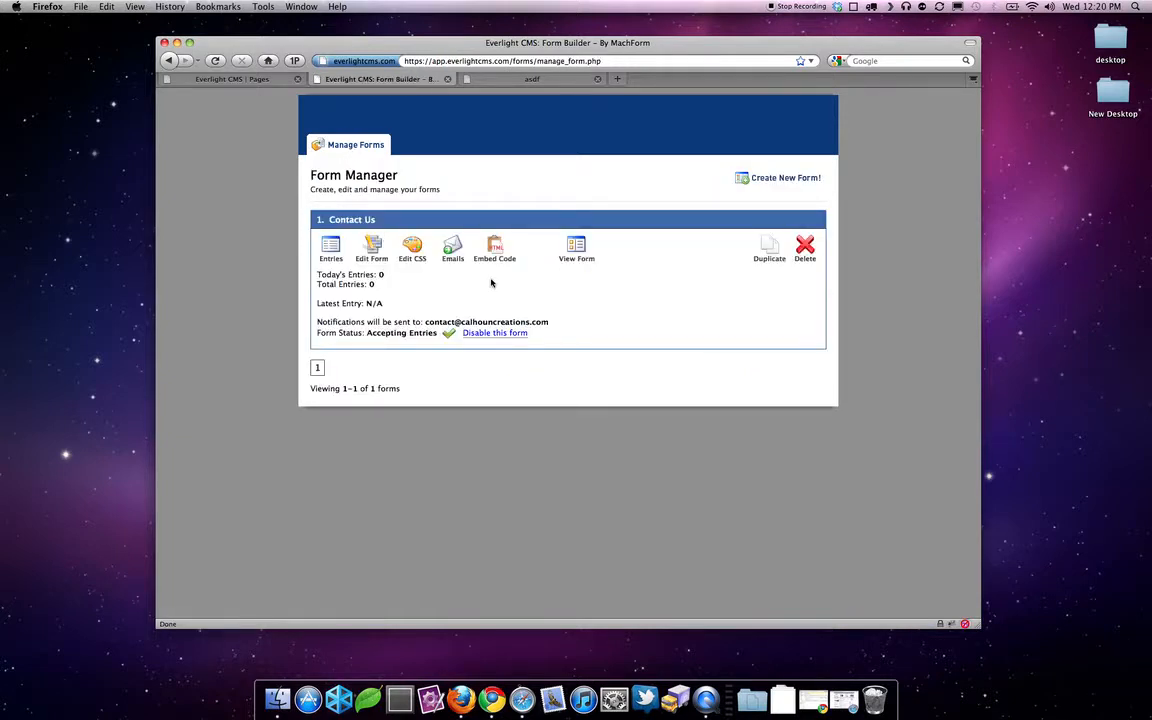
pyautogui.click(585, 261)
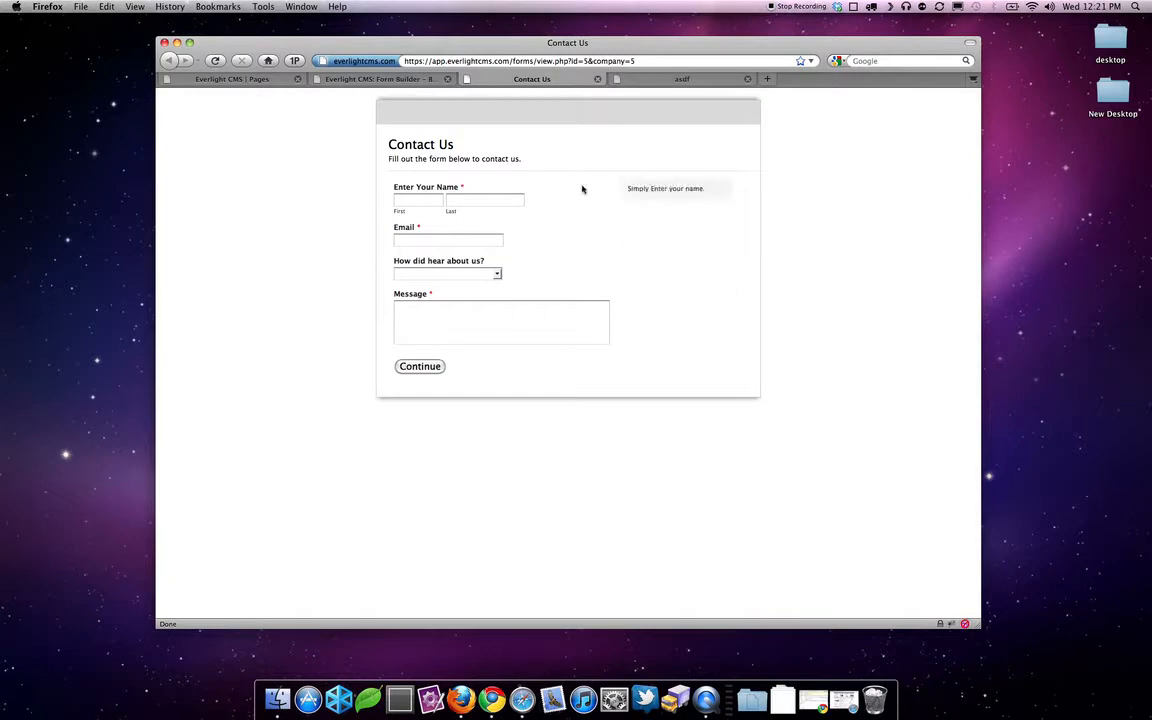
pyautogui.click(648, 60)
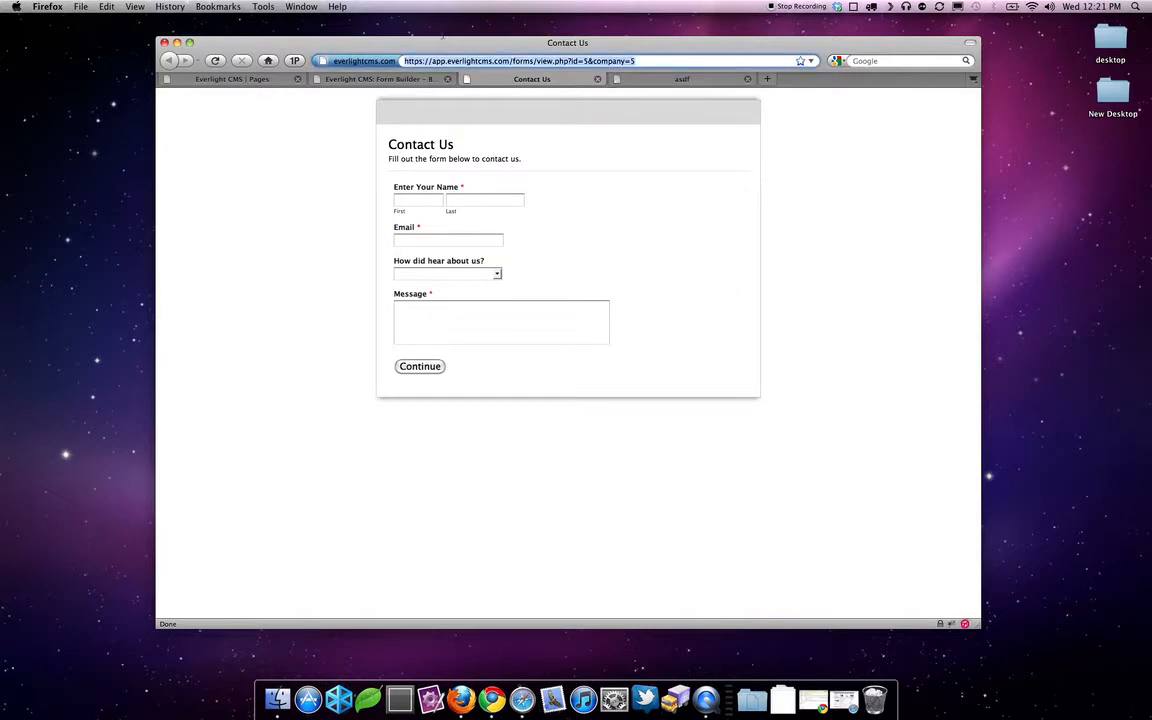
pyautogui.click(329, 172)
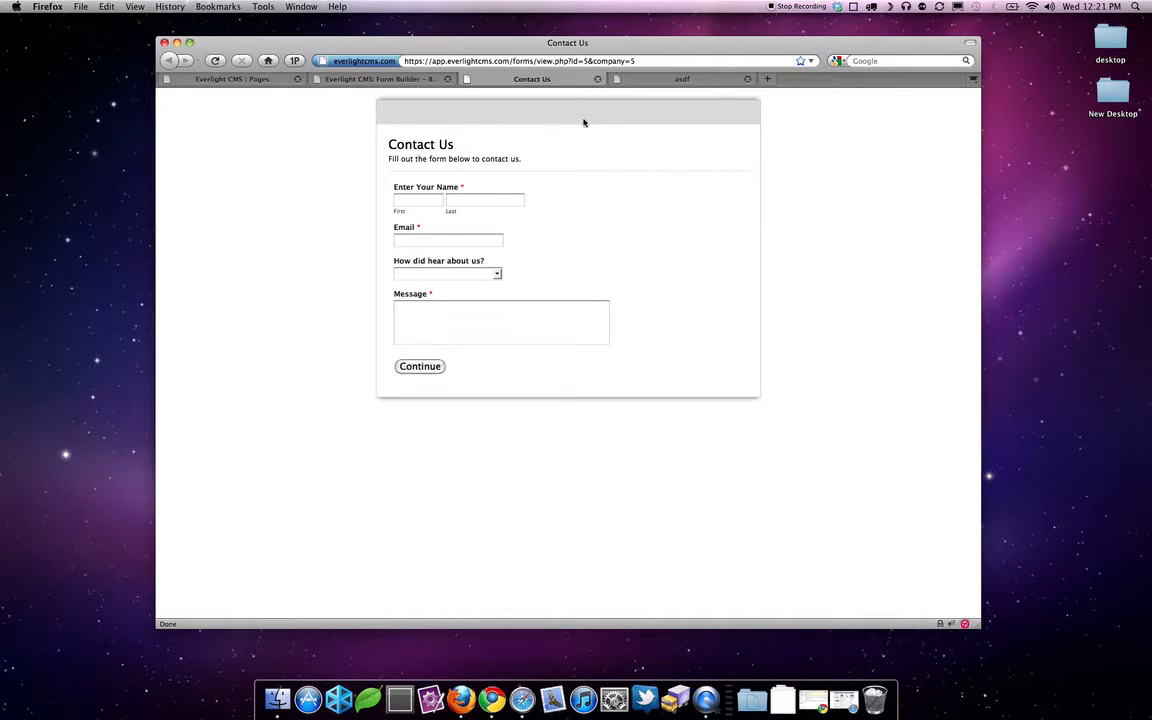
pyautogui.click(597, 79)
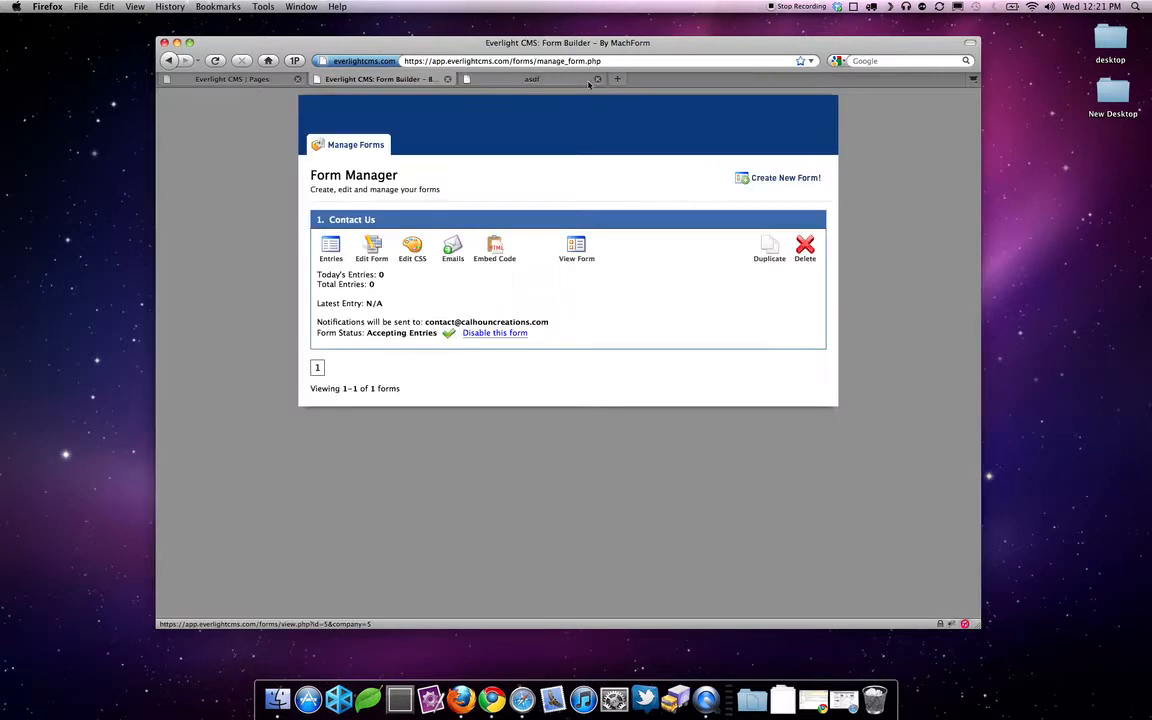
# - Select the Contact Us form's Standard Form Code iframe embed code, then go to the CMS Pages list
pyautogui.click(488, 260)
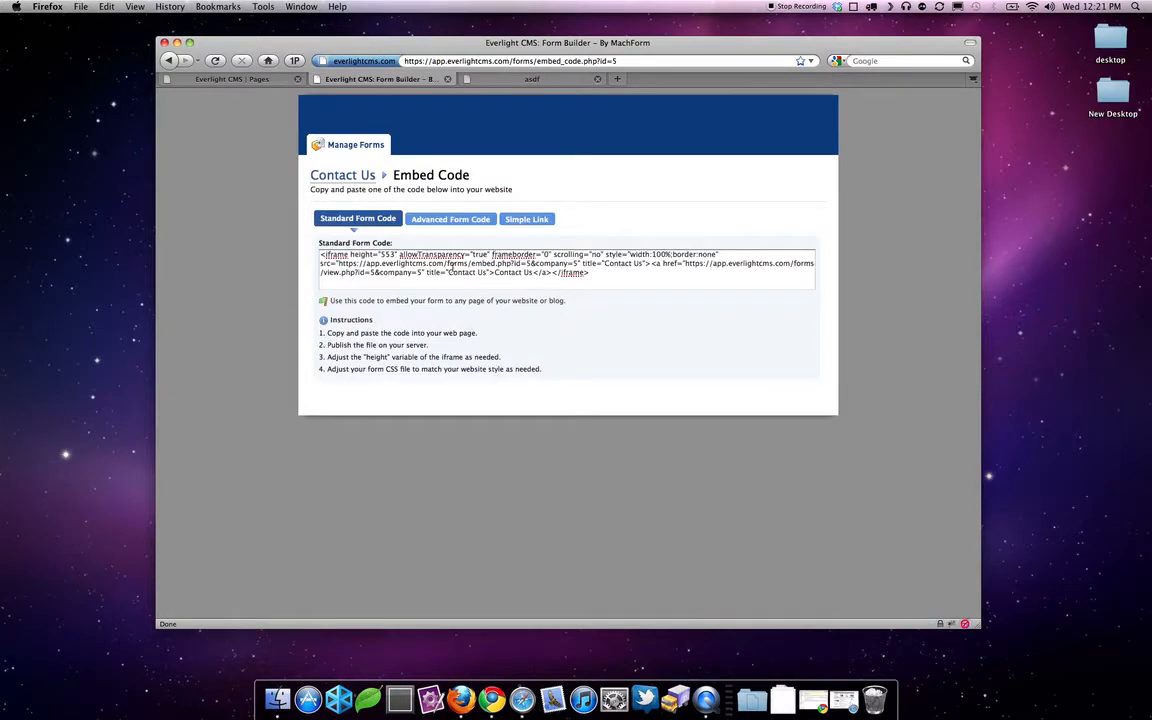
pyautogui.moveTo(593, 273); pyautogui.dragTo(320, 255)
pyautogui.press('super+c')
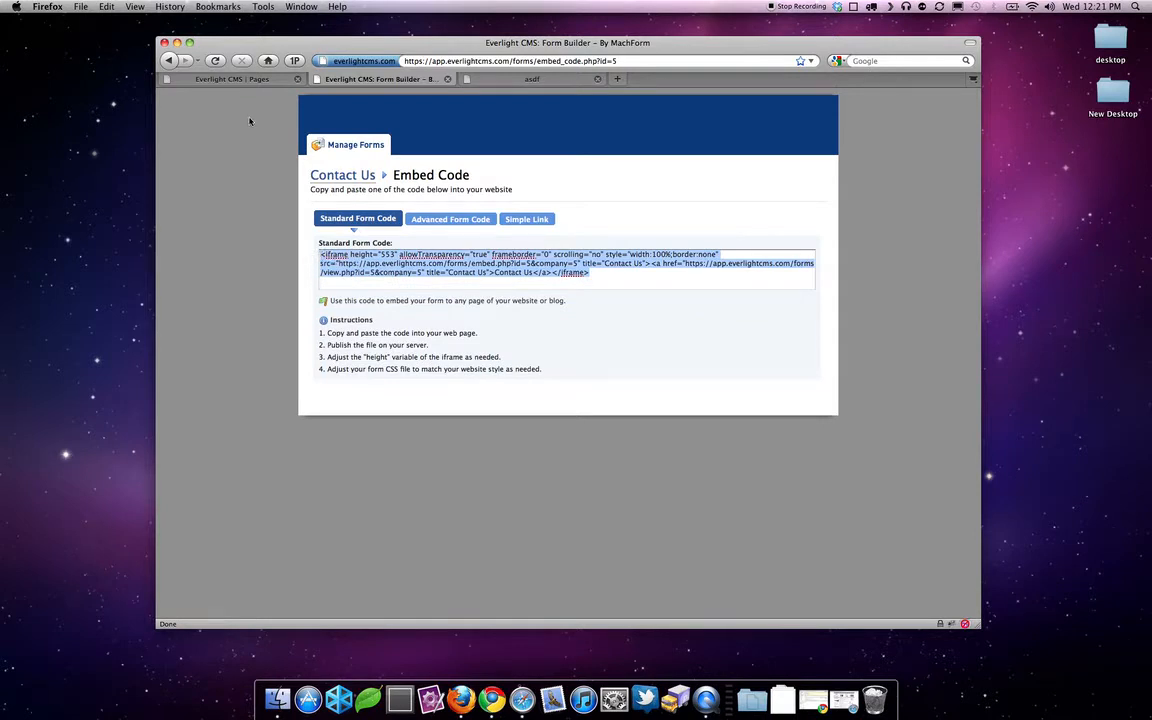
pyautogui.click(241, 80)
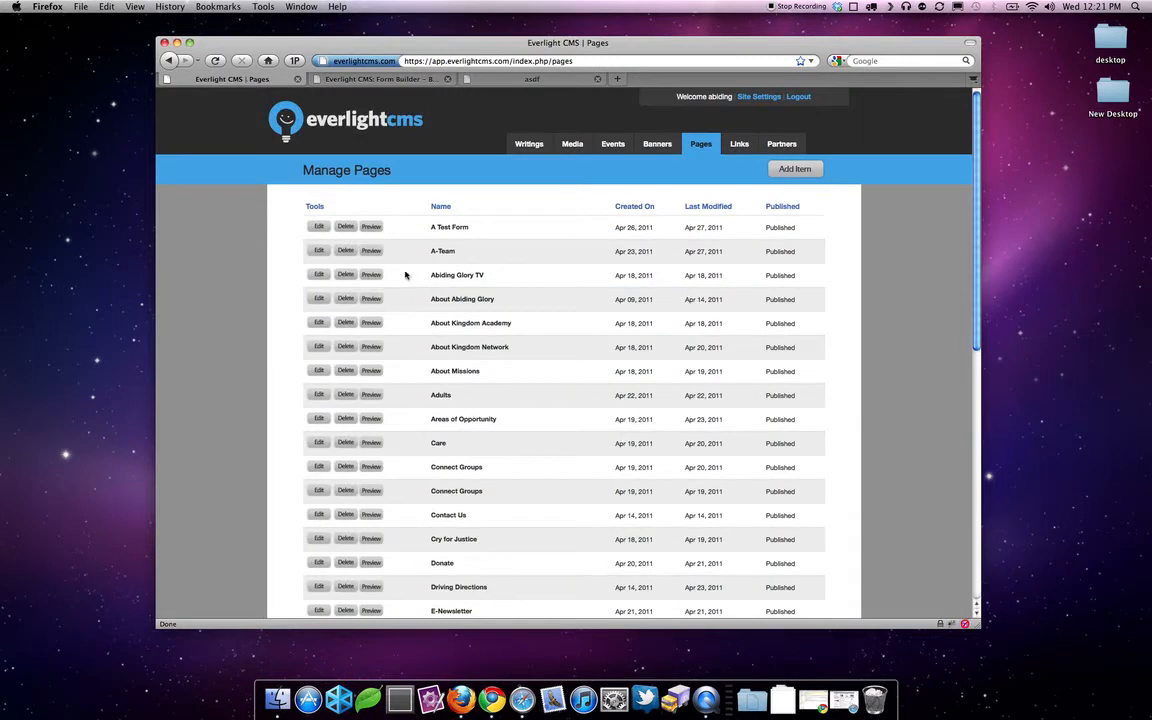
# - Paste the Contact Us iframe code into the 'A Test Form' page's HTML source, save, and view the live page
pyautogui.click(319, 227)
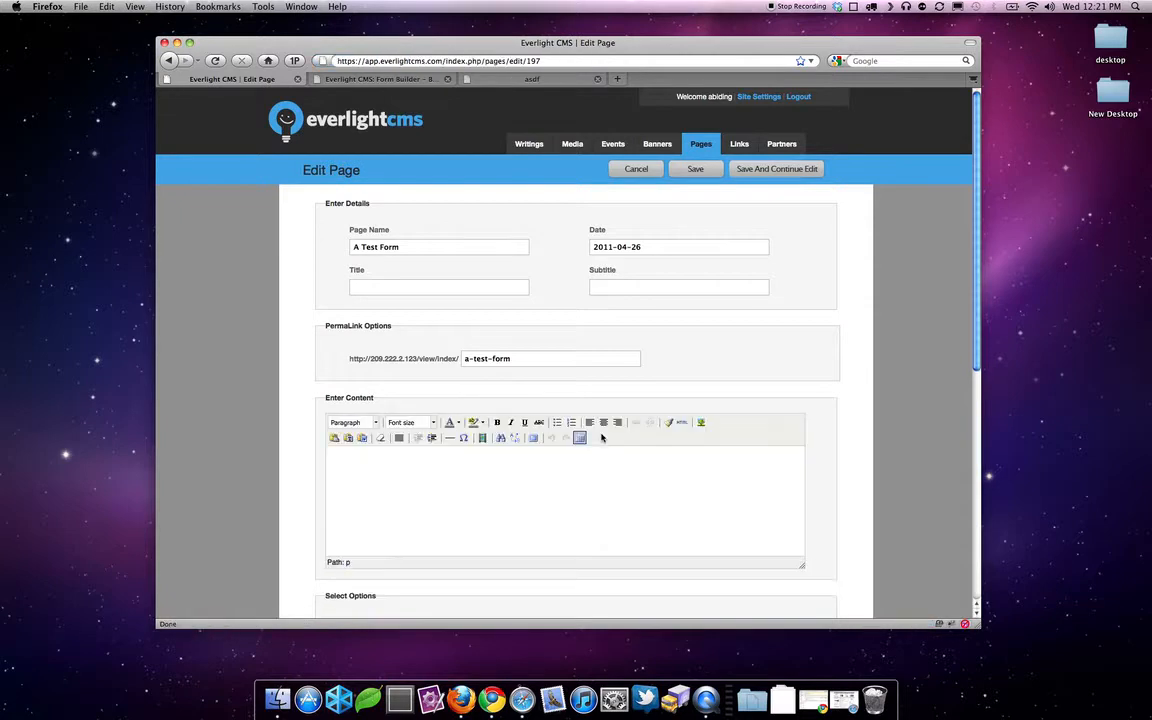
pyautogui.scroll(-1, 761, 450)
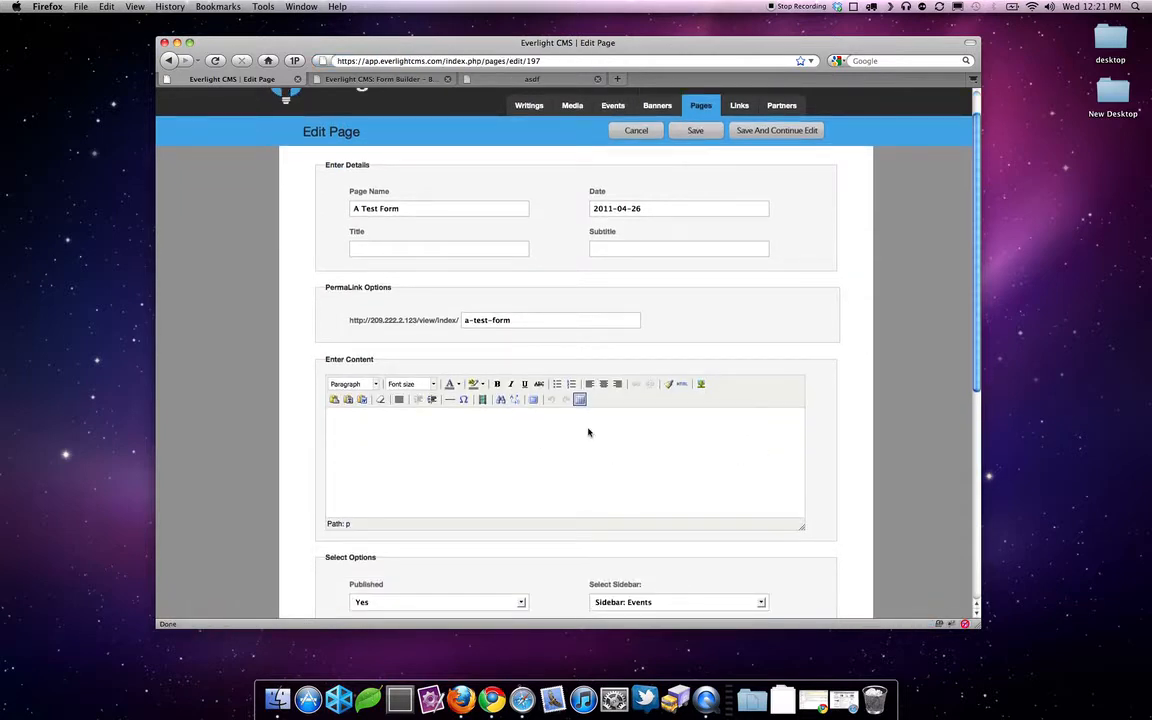
pyautogui.click(682, 386)
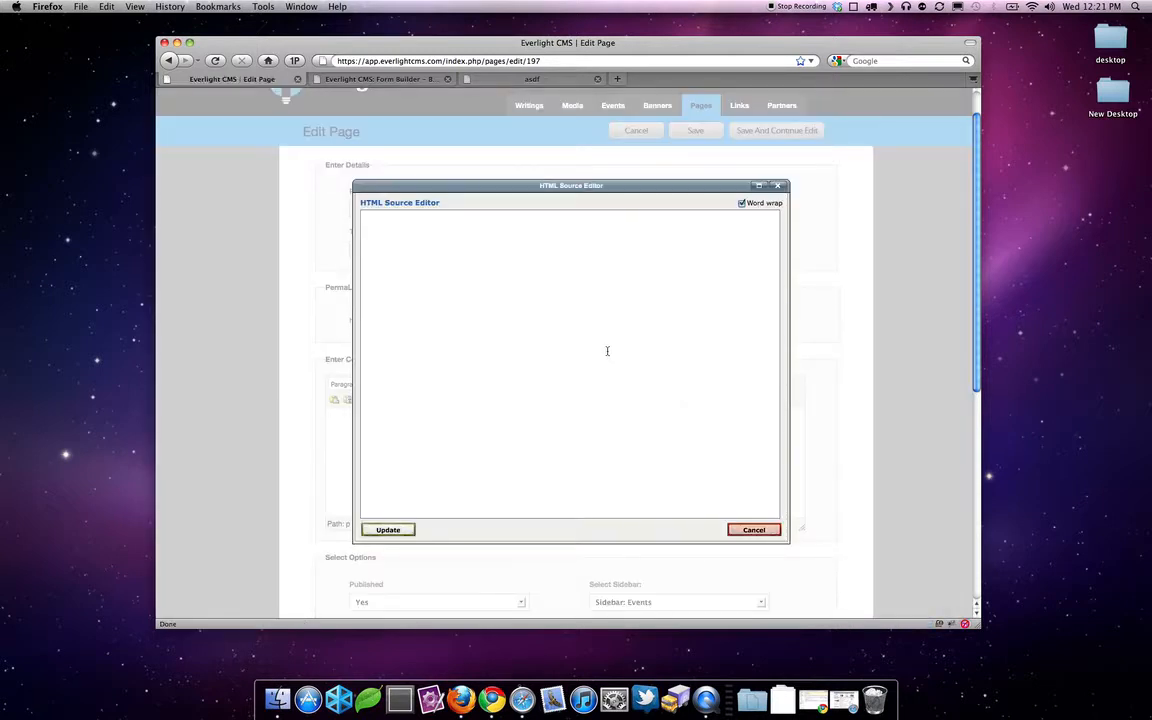
pyautogui.press('super+v')
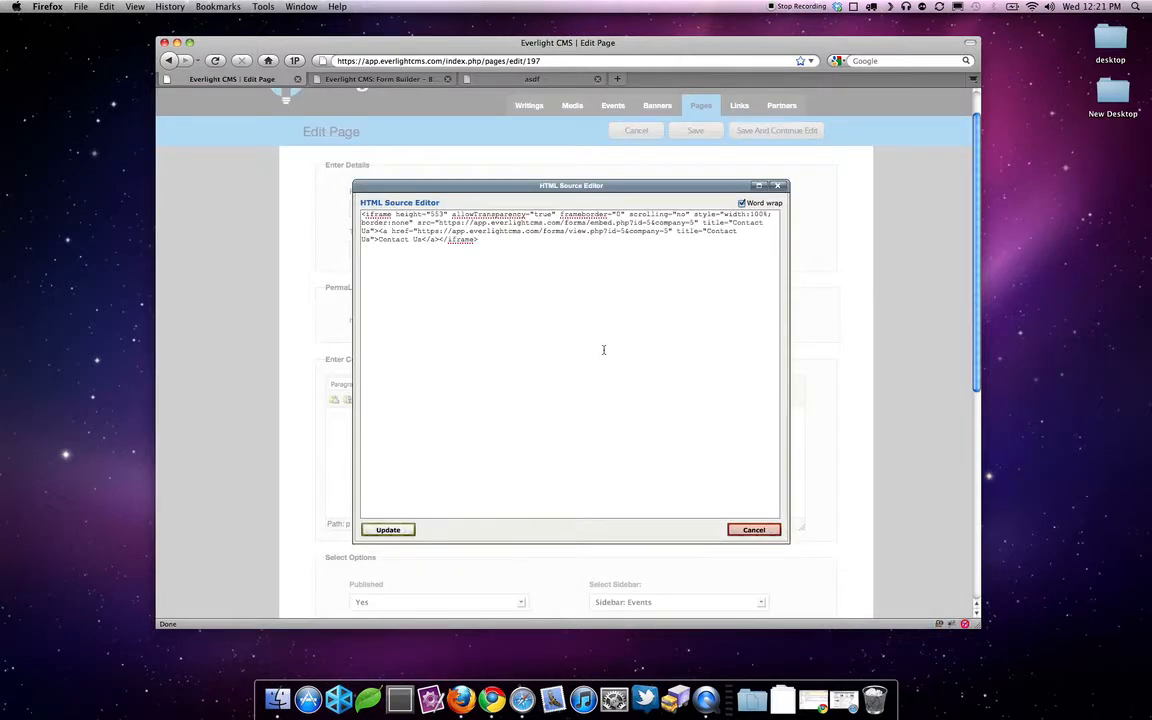
pyautogui.click(388, 529)
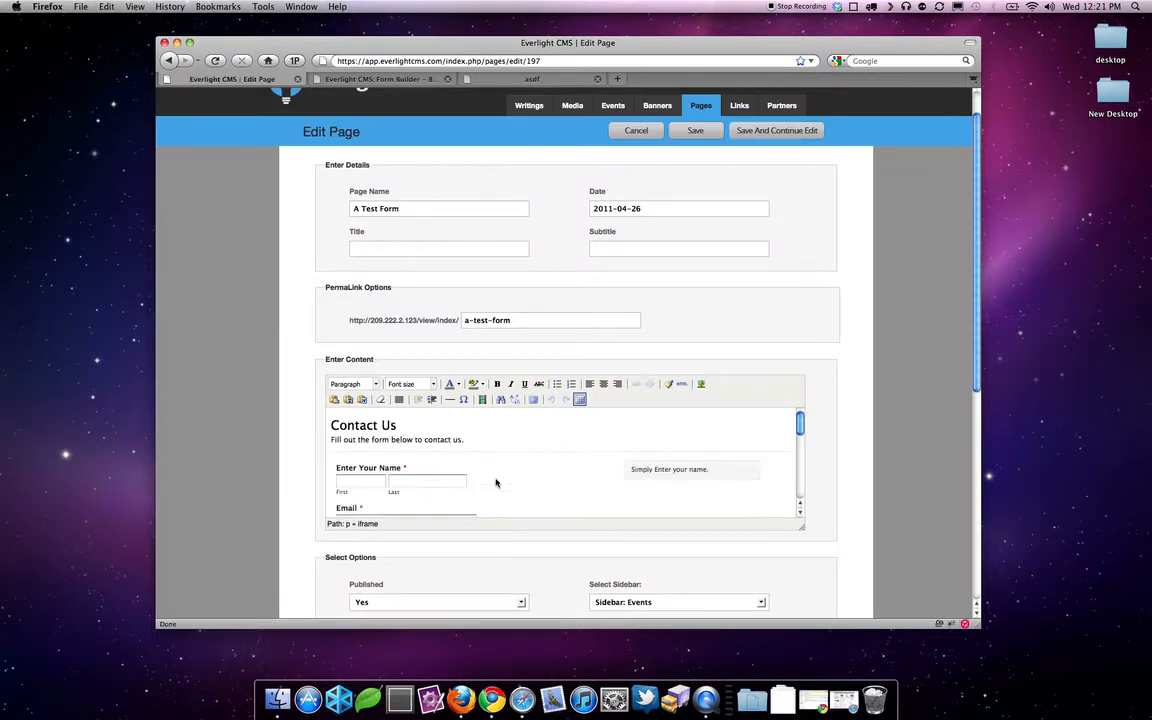
pyautogui.click(745, 133)
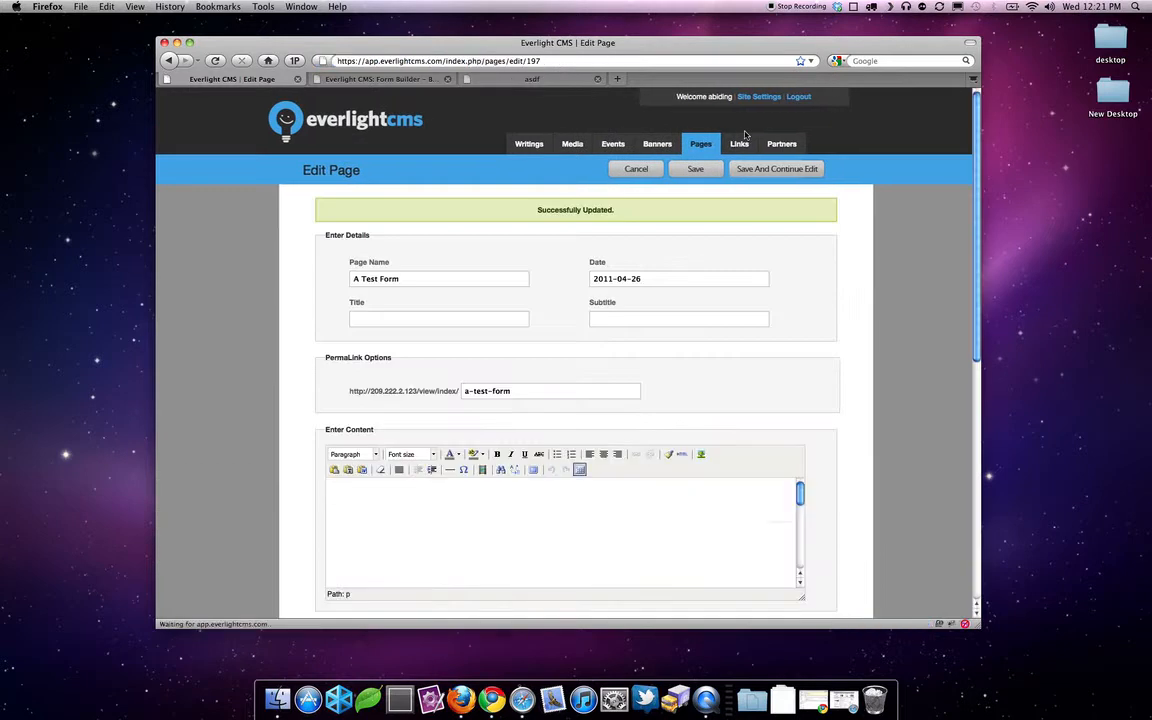
pyautogui.click(504, 78)
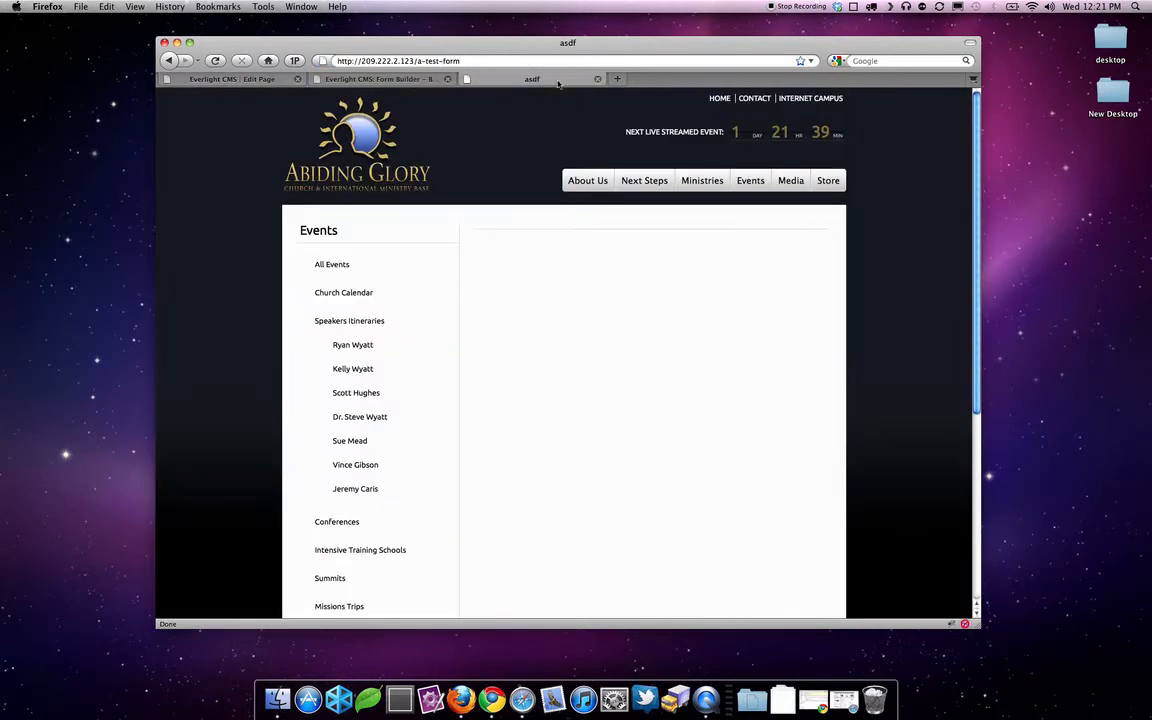
# - Reload the live test page so the embedded Contact Us form appears
pyautogui.click(505, 62)
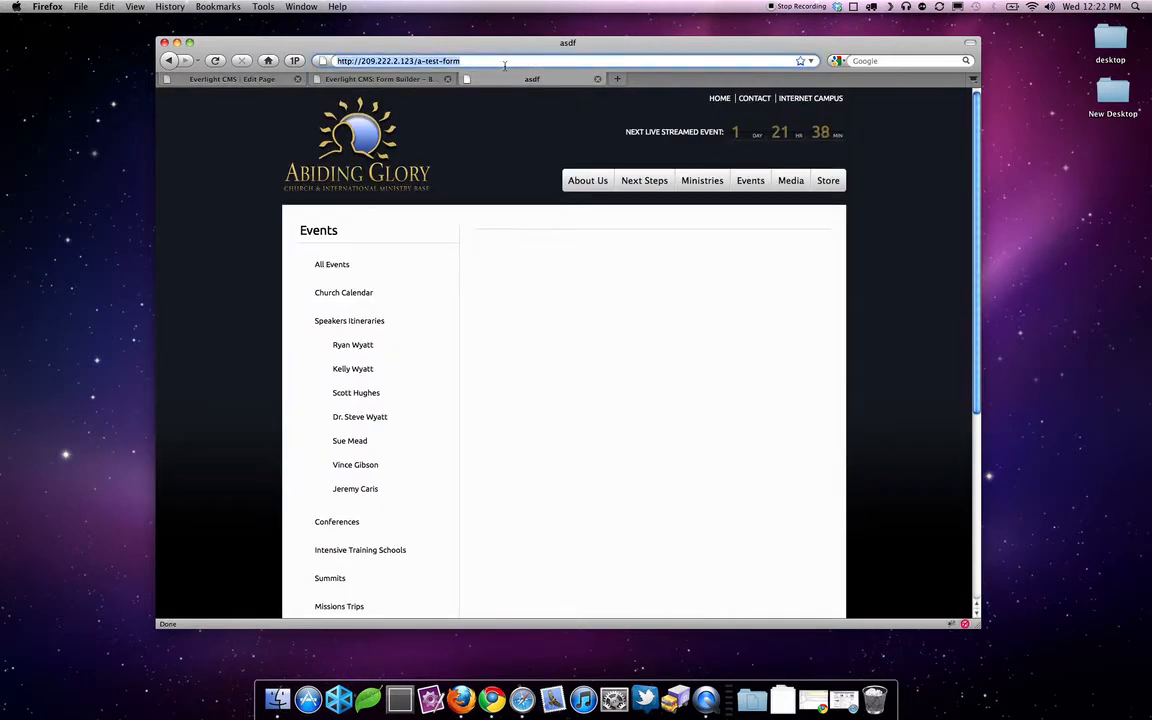
pyautogui.click(215, 61)
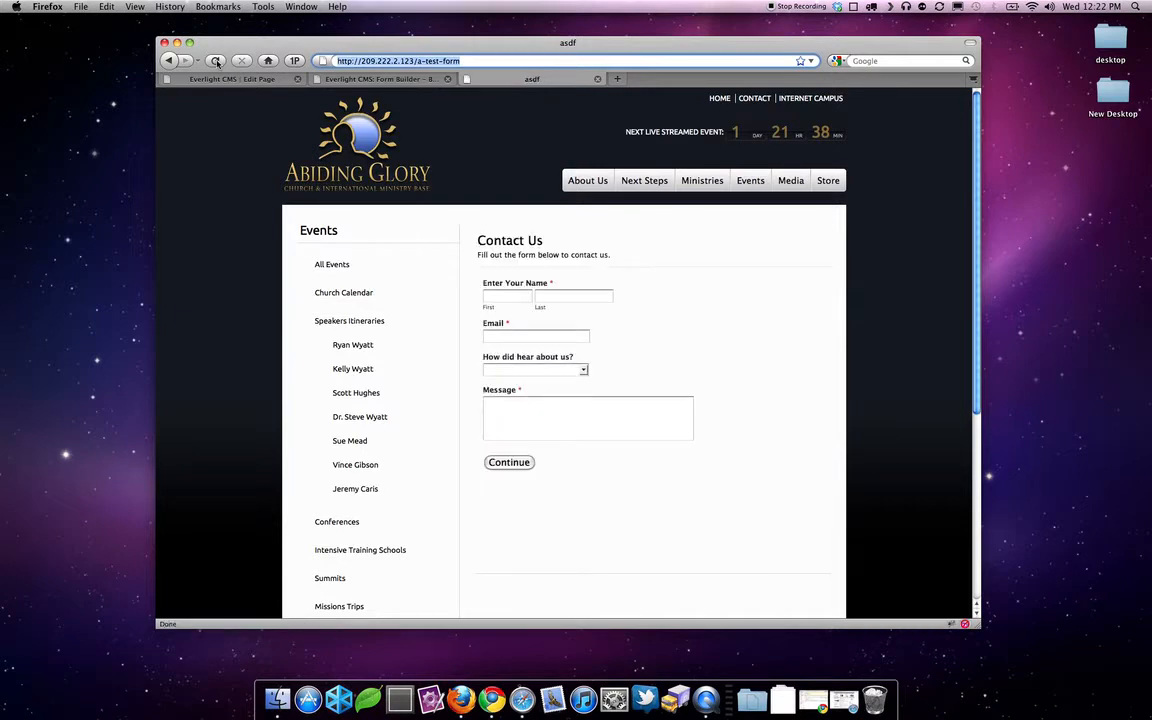
pyautogui.moveTo(559, 295)
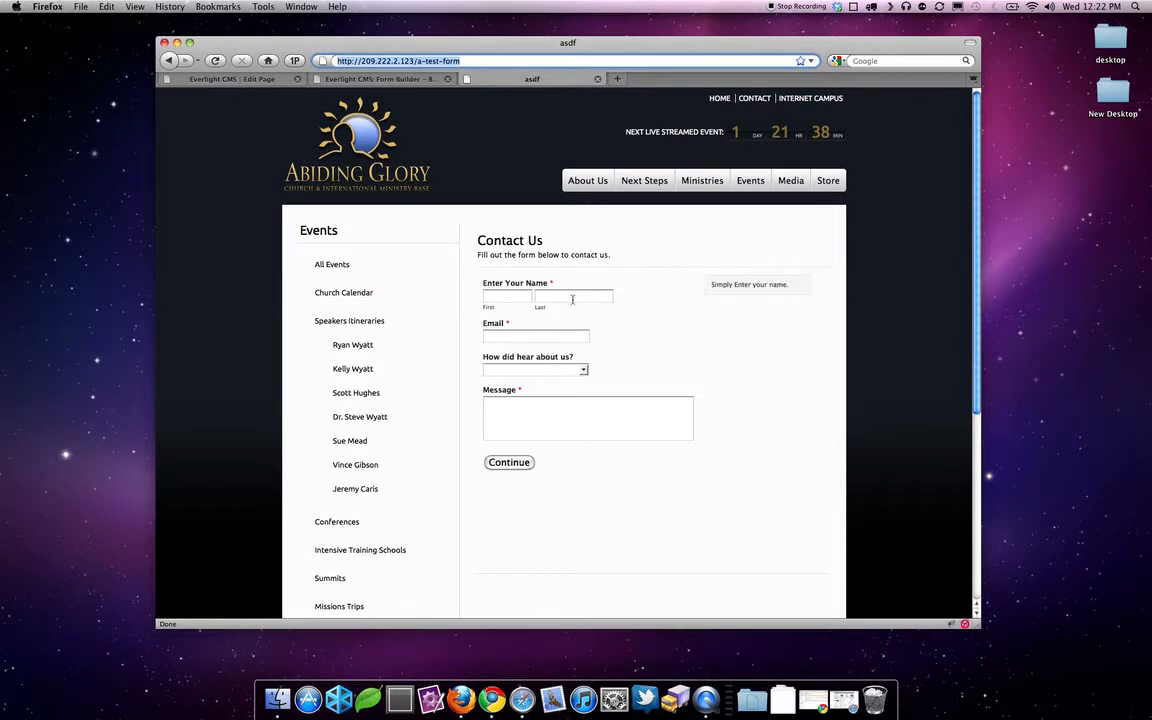
pyautogui.click(572, 298)
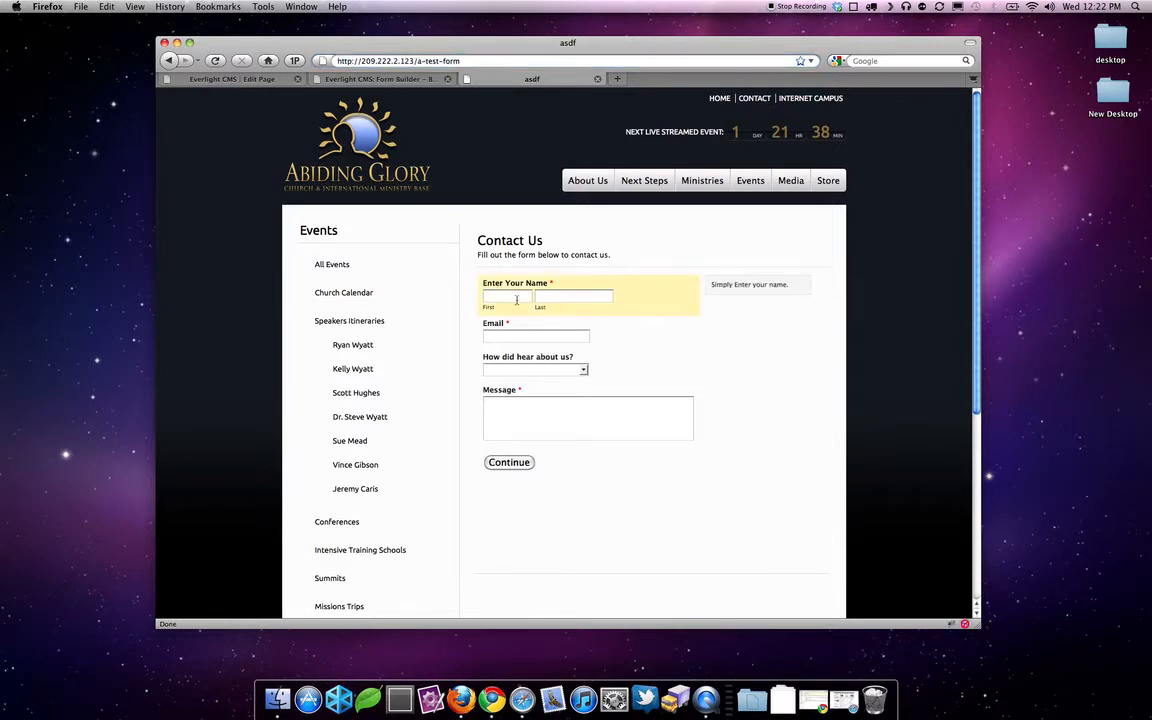
# - Choose Google in the 'How did hear about us?' dropdown
pyautogui.click(525, 336)
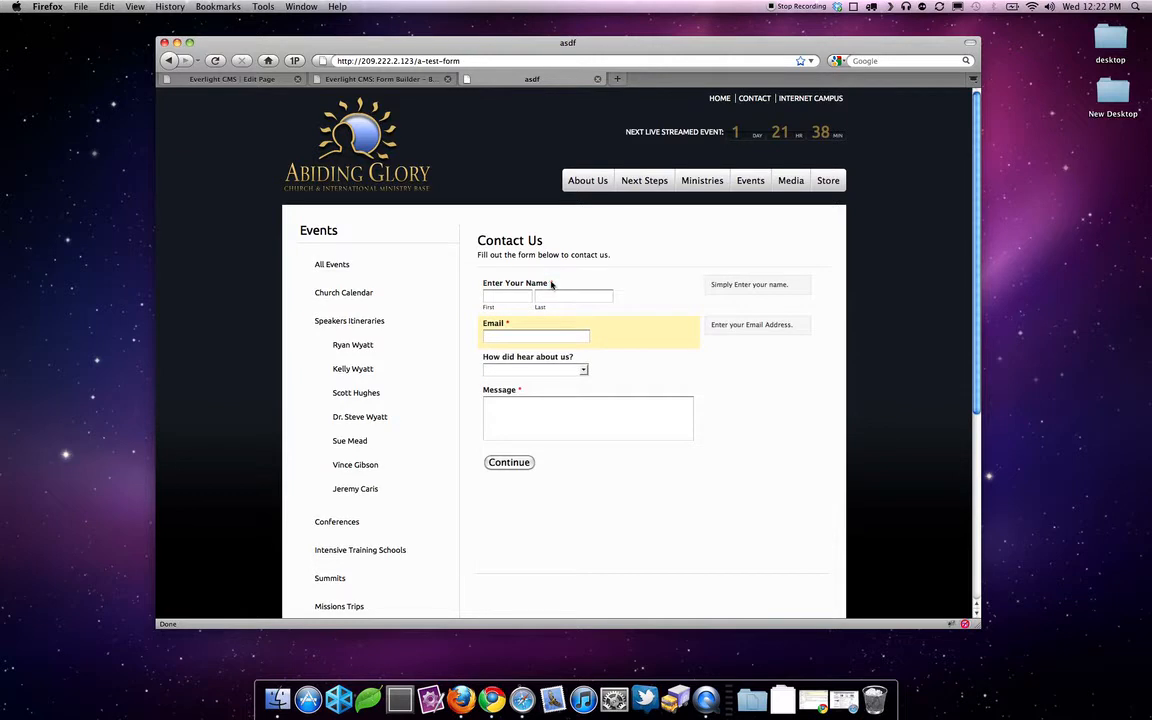
pyautogui.click(555, 370)
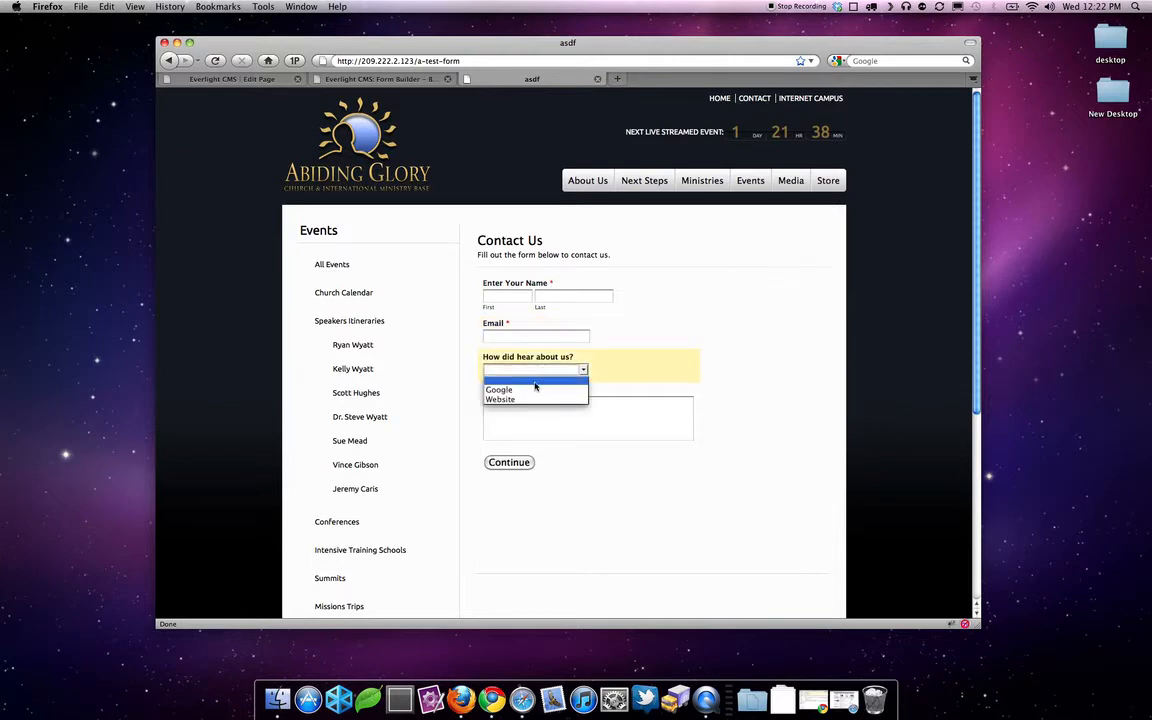
pyautogui.click(534, 390)
pyautogui.click(537, 412)
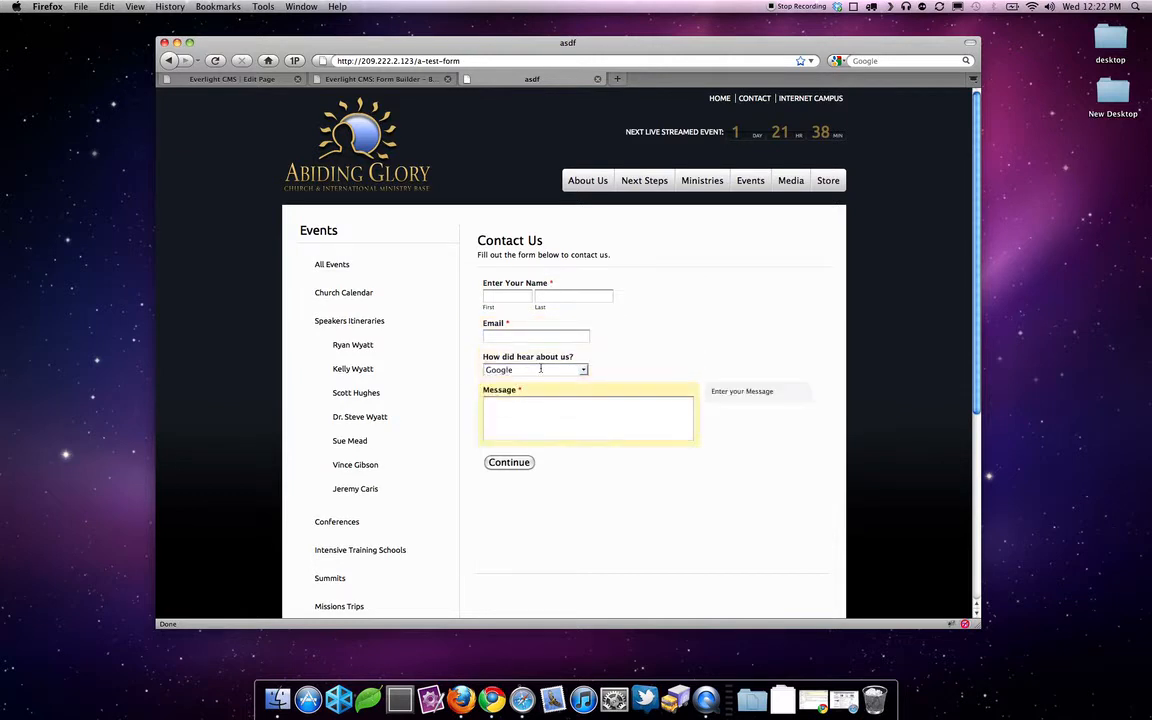
pyautogui.click(519, 299)
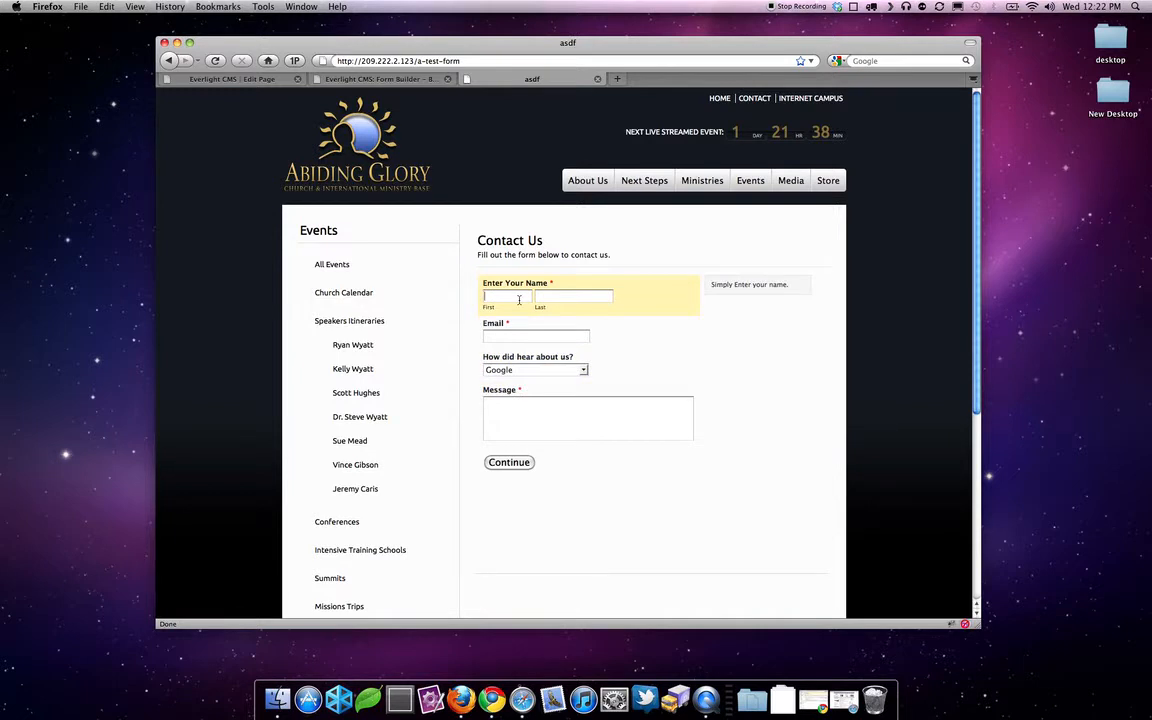
# - Fill in the test contact's first name, last name and e-mail address
pyautogui.press('Tab')
pyautogui.press('Tab')
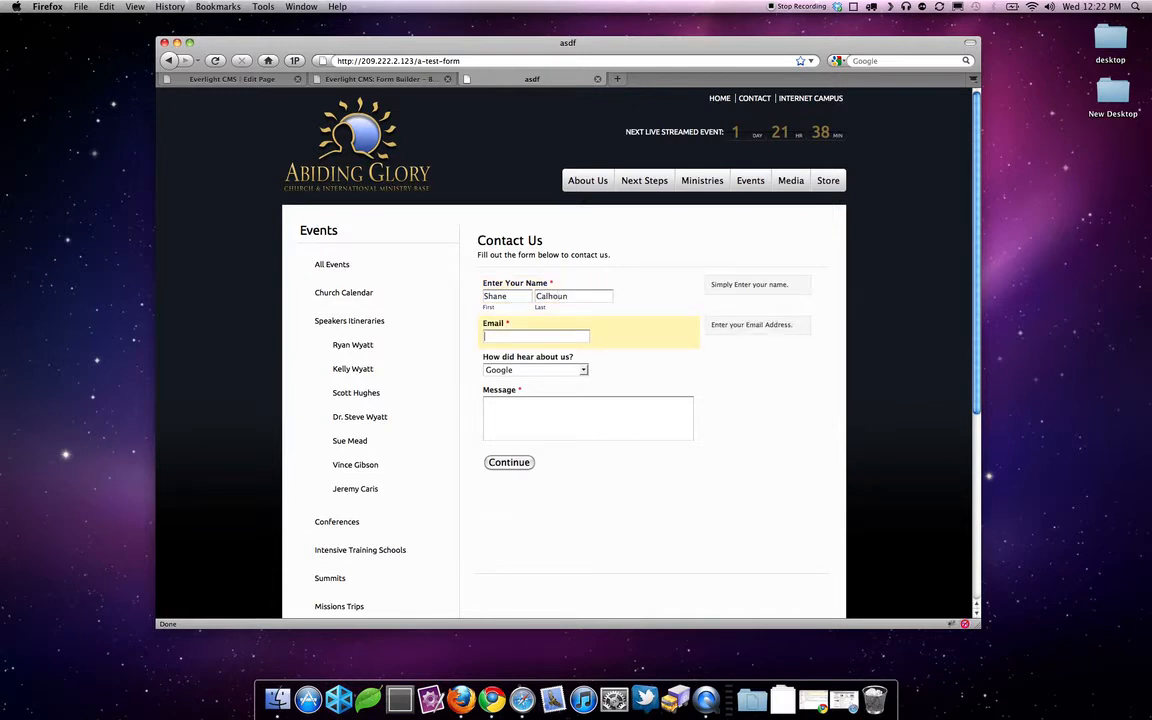
# - Enter the message 'Hello!', continue to the review step, and submit the entry
pyautogui.click(540, 406)
pyautogui.write('Hello')
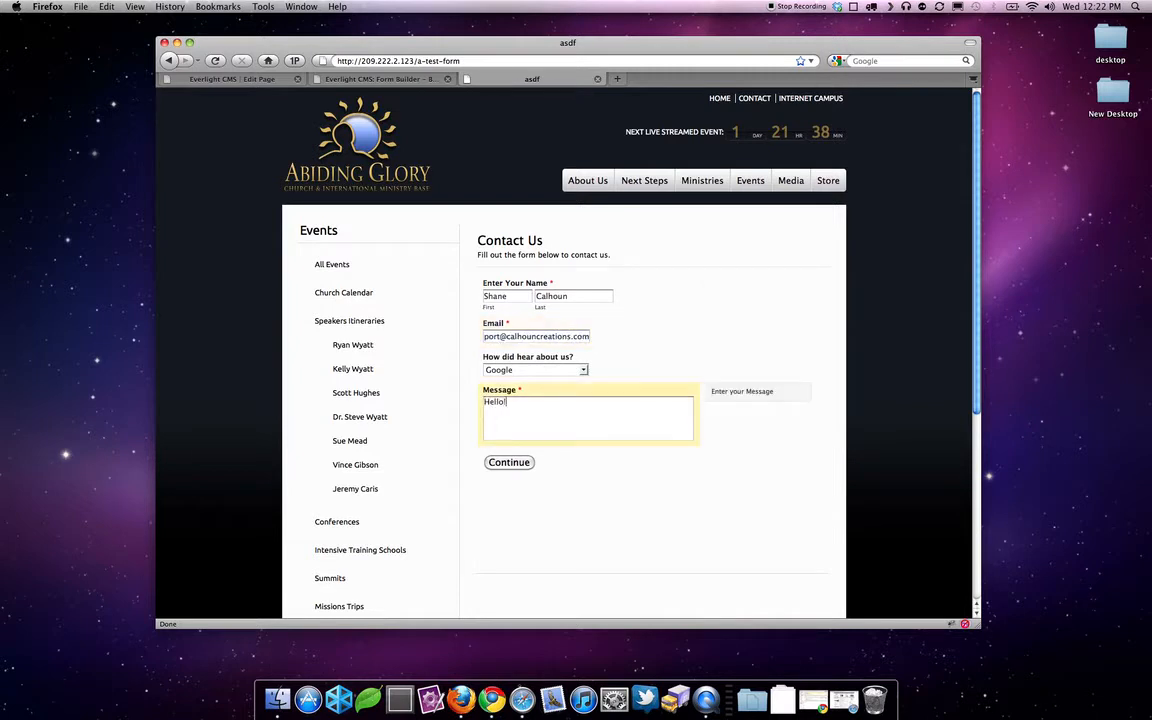
pyautogui.write('!')
pyautogui.click(493, 463)
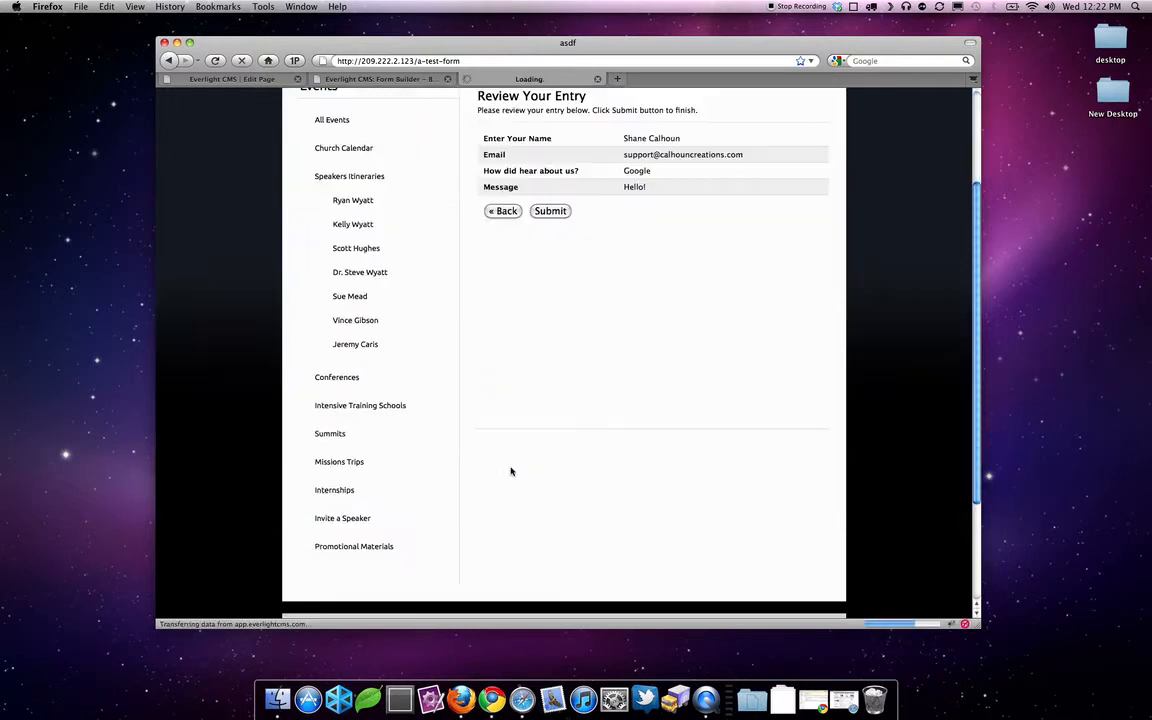
pyautogui.scroll(2, 511, 471)
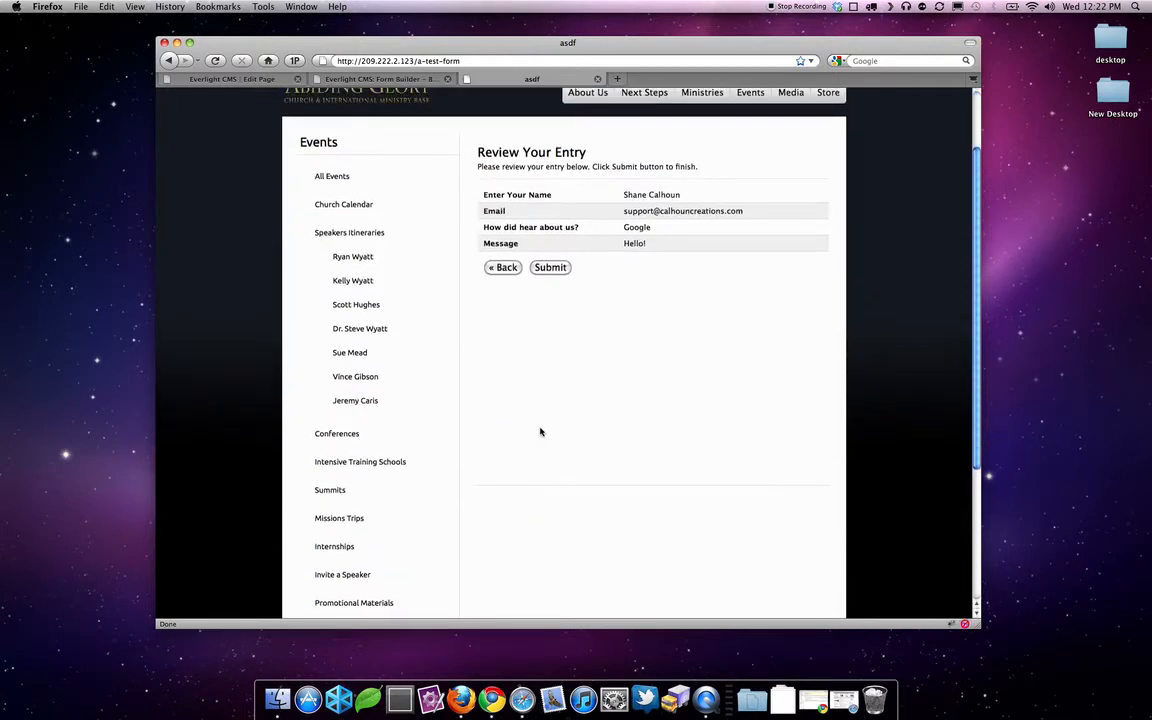
pyautogui.scroll(1, 548, 383)
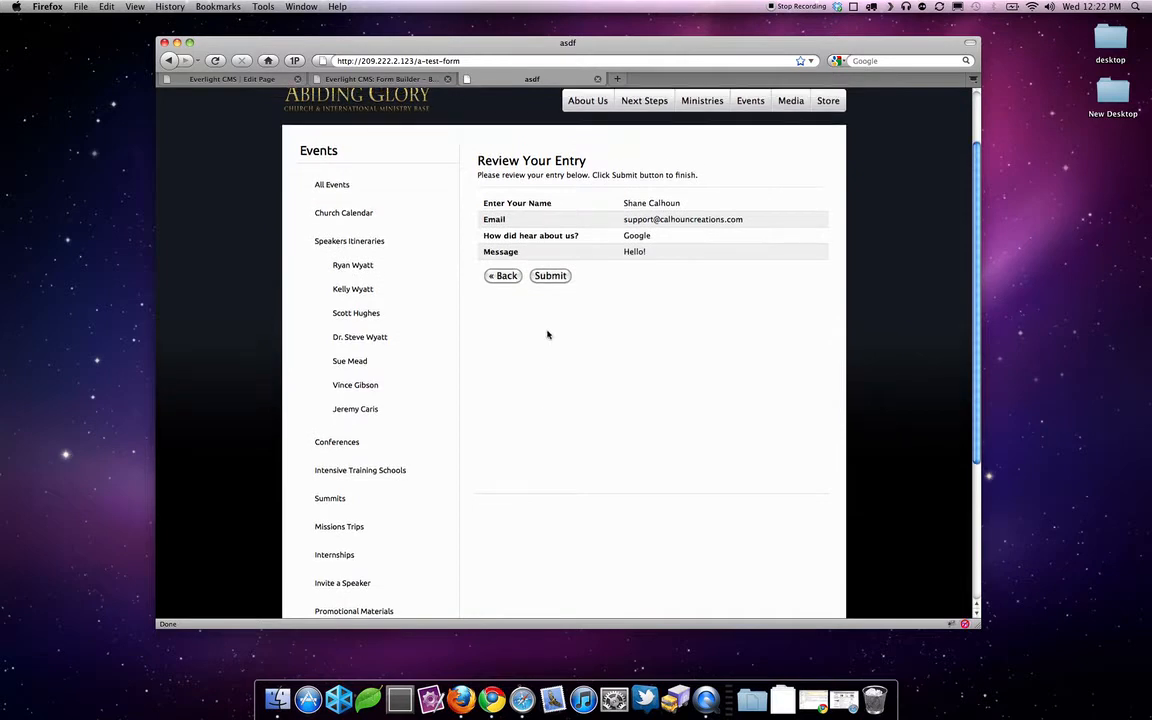
pyautogui.click(550, 276)
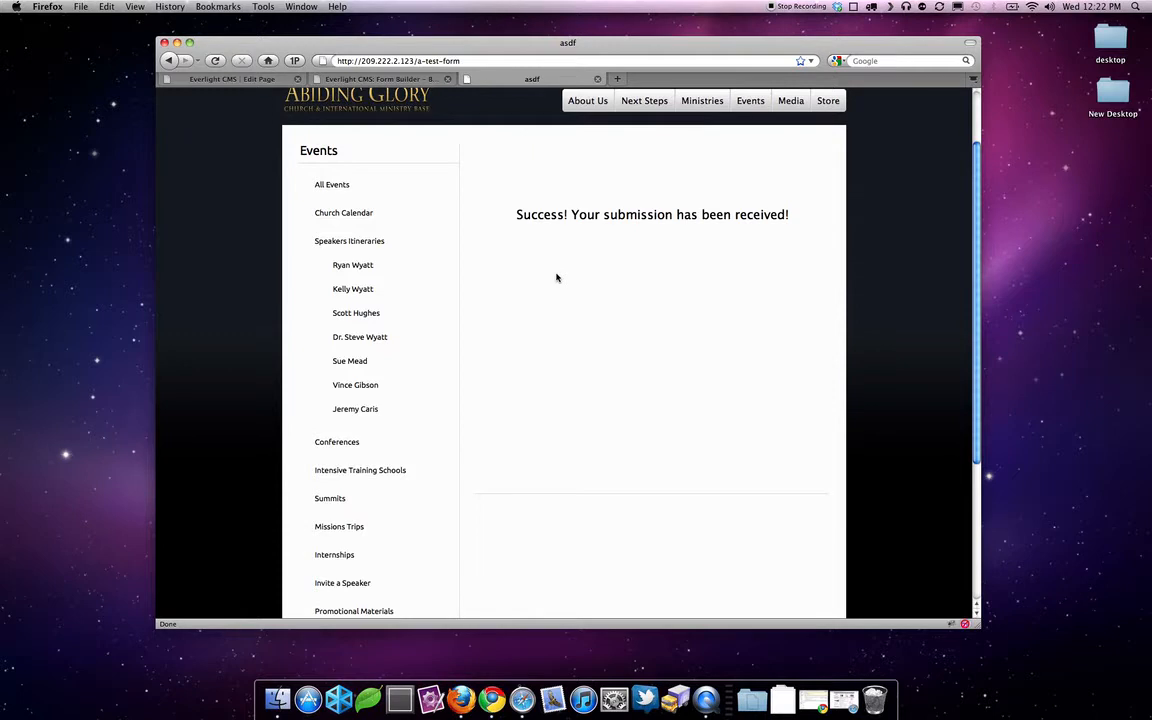
pyautogui.scroll(5, 722, 298)
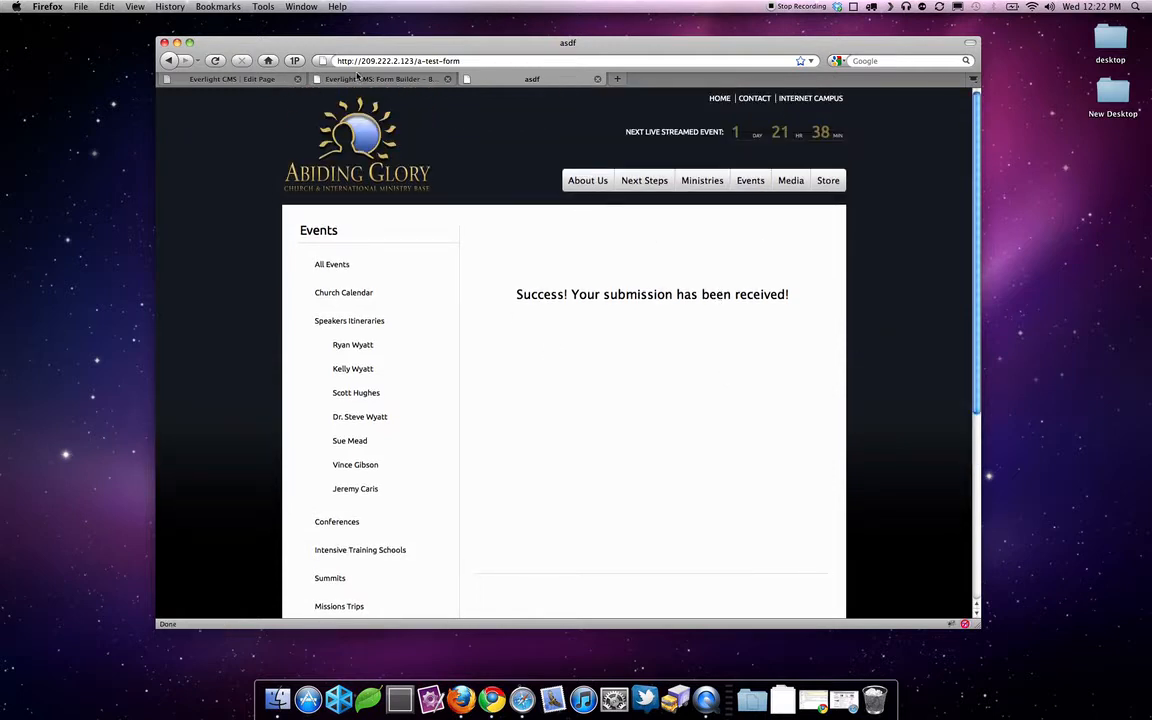
# - Open the Contact Us entries to confirm the test submission, then go back to the Form Manager
pyautogui.click(318, 76)
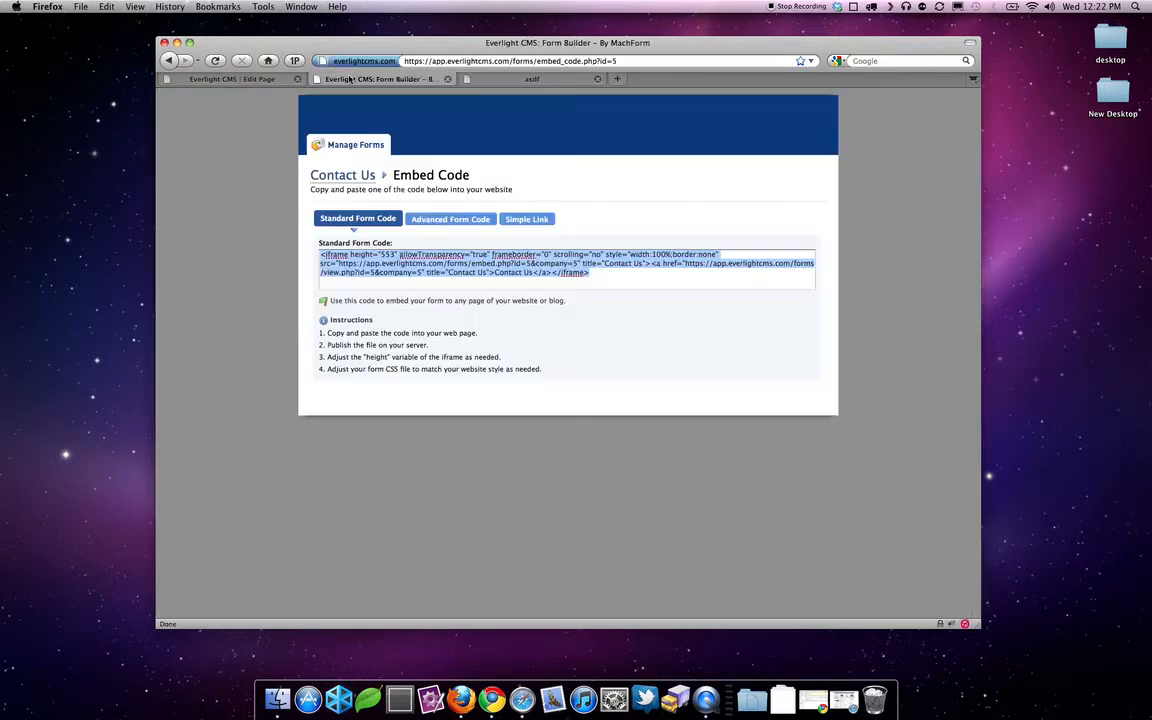
pyautogui.click(593, 190)
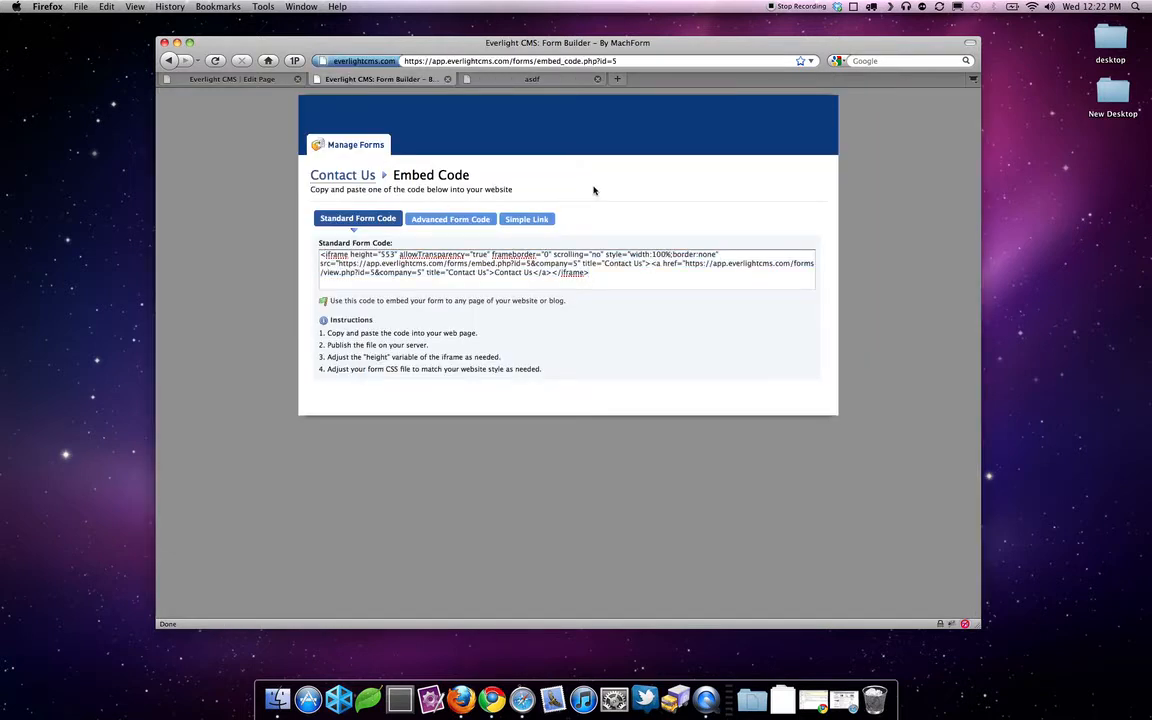
pyautogui.click(356, 146)
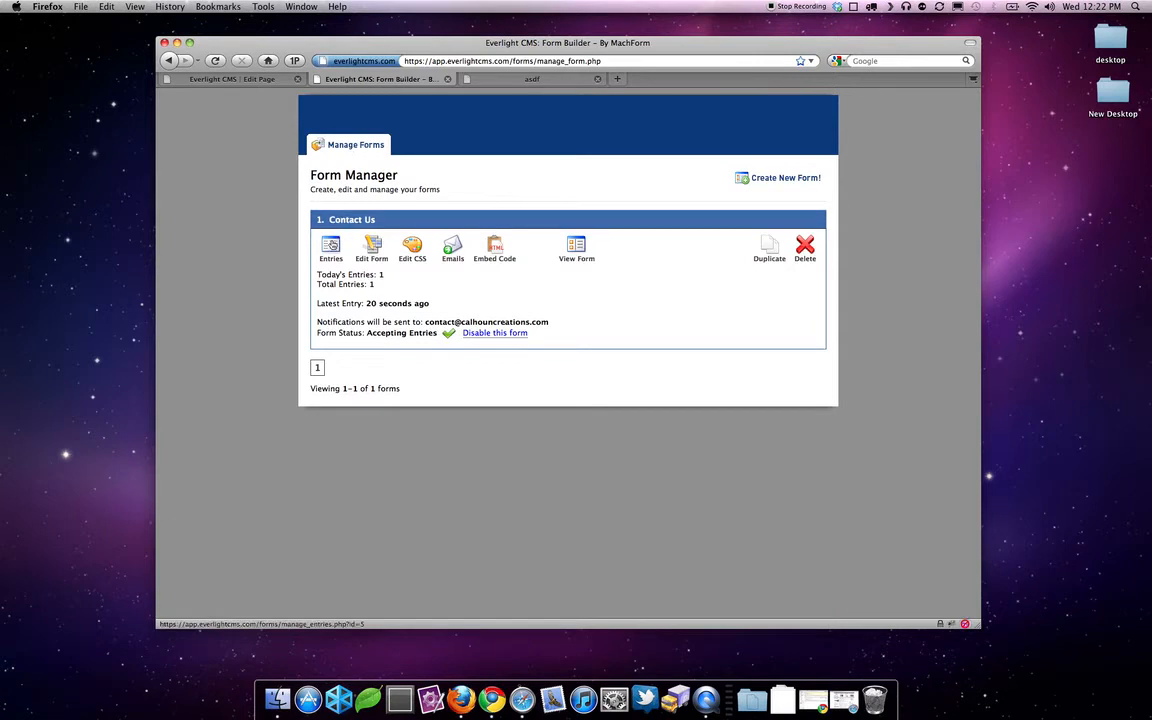
pyautogui.click(326, 252)
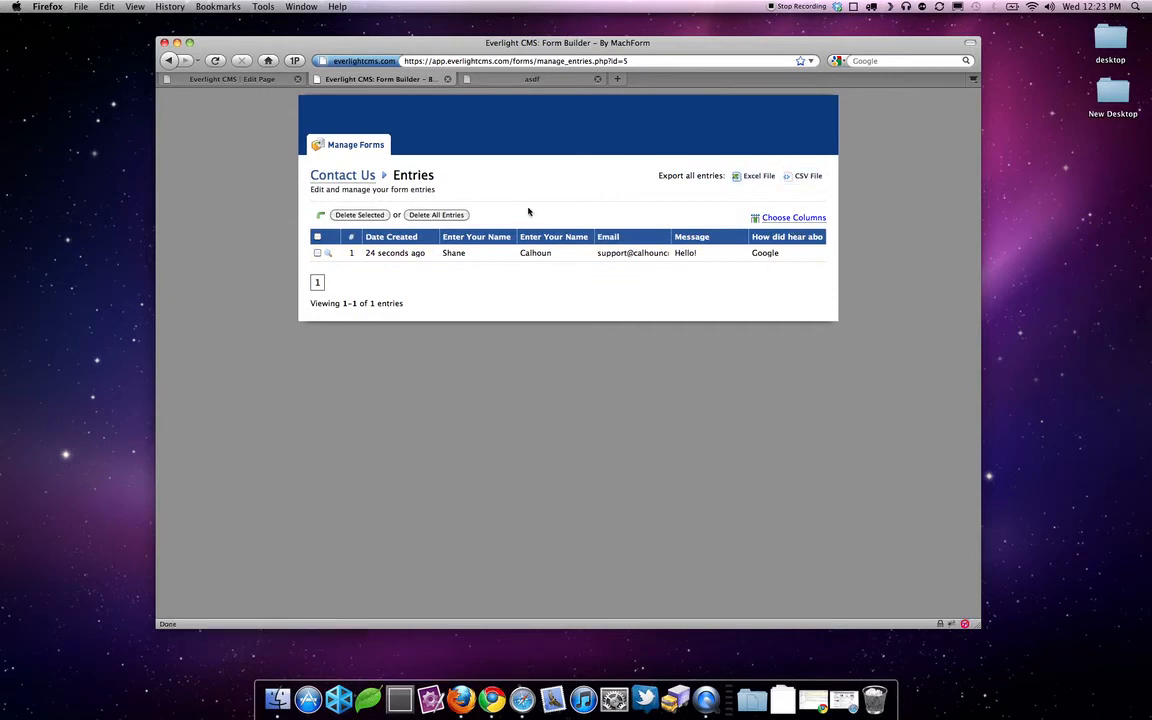
pyautogui.click(342, 146)
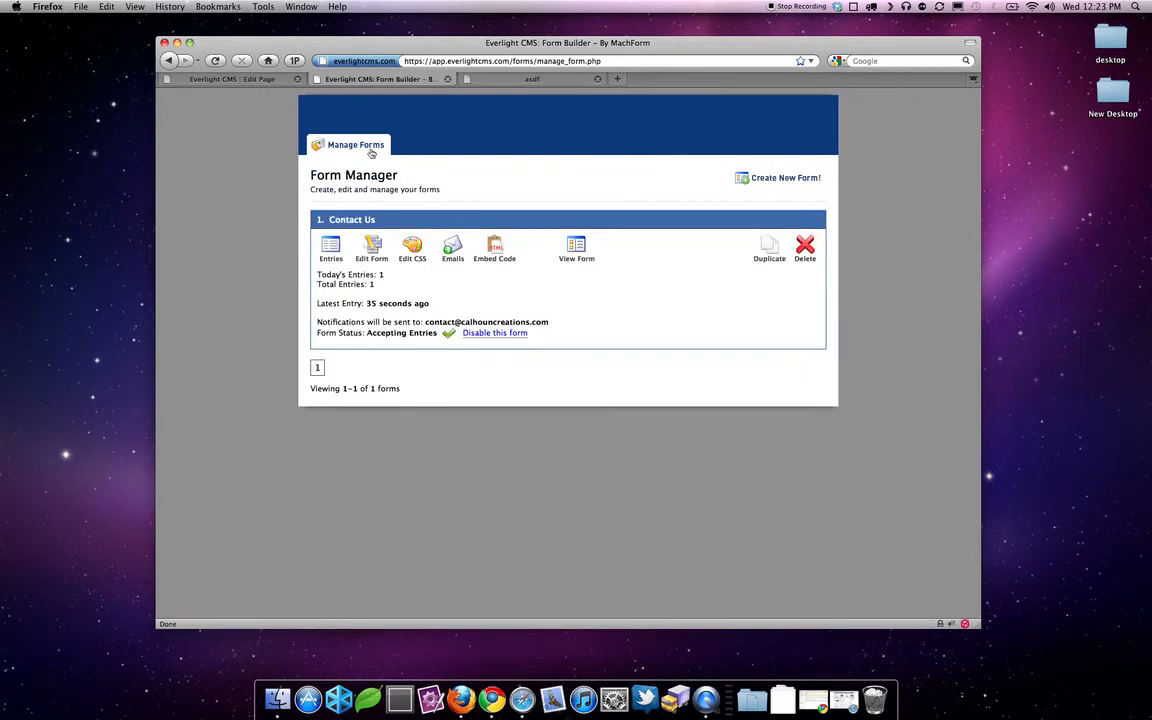